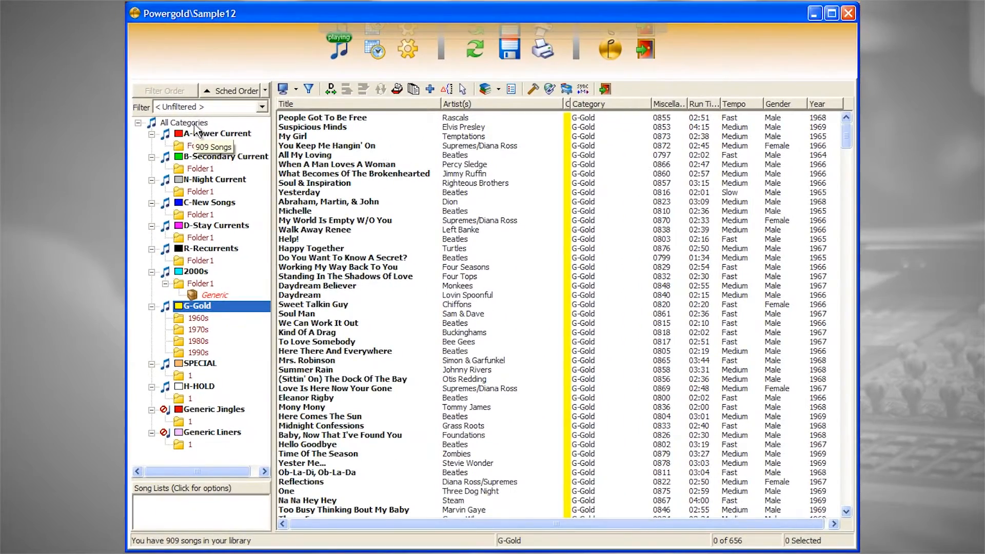
List the songs of all categories and try to move Wide Awake, I'm On A Roll and Vegas Girl into Folder1 of D-Stay Currents
left_click(183, 122)
left_click(308, 183)
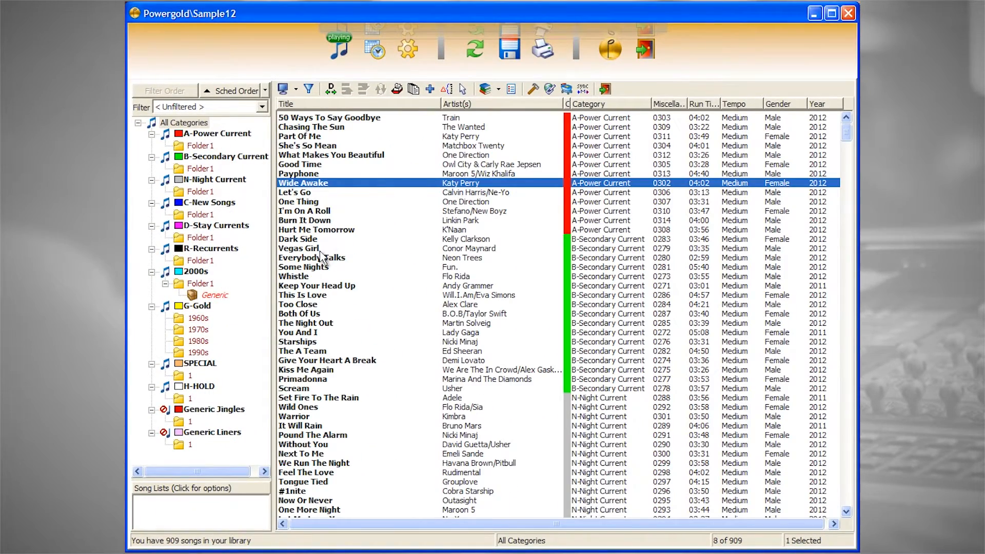
left_click(319, 248, "ctrl")
left_click(316, 211, "ctrl")
left_click_drag(318, 217, 229, 230)
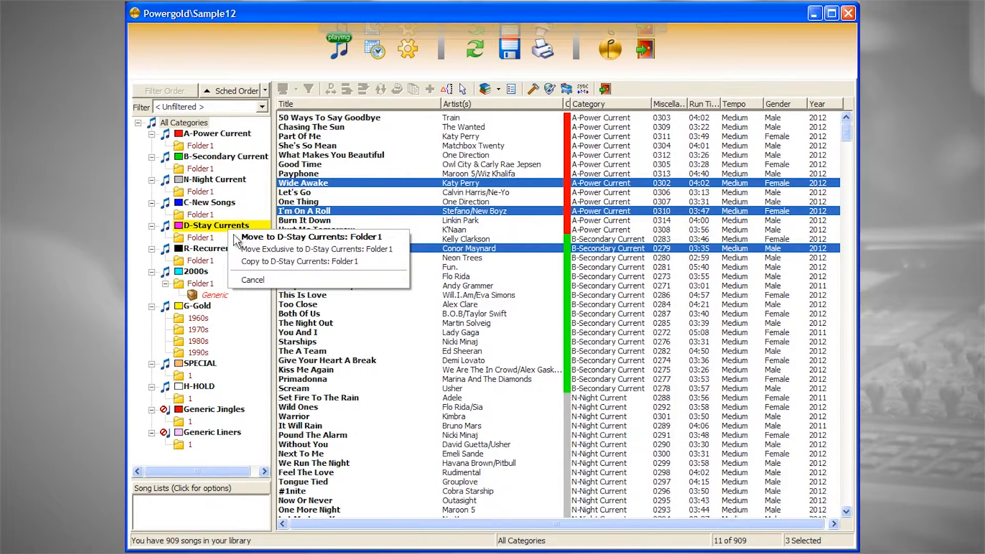
left_click(253, 279)
left_click(330, 230)
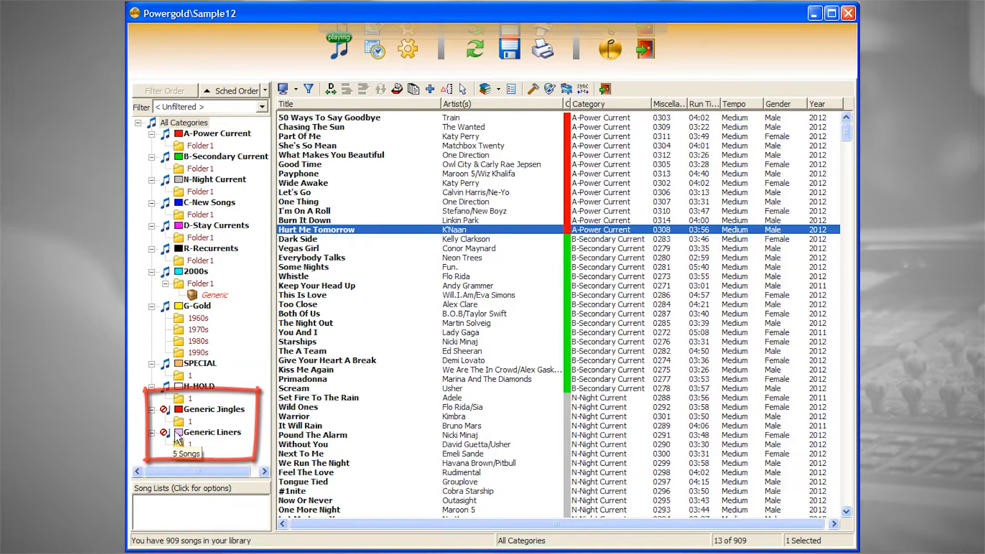
Examine the daypart assignments and daypart grid available for the song 50 Ways To Say Goodbye, without assigning a daypart
double_click(369, 117)
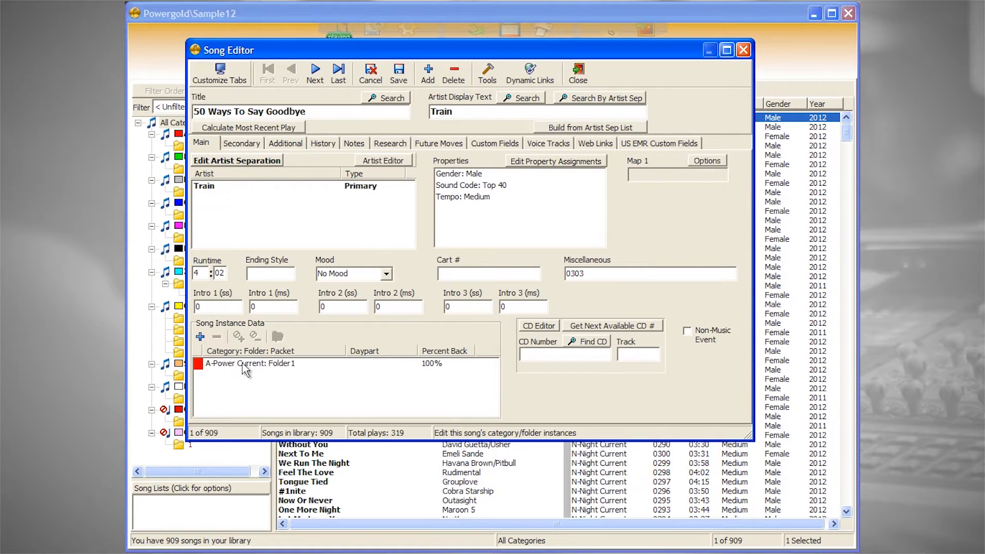
left_click(246, 363)
left_click(239, 338)
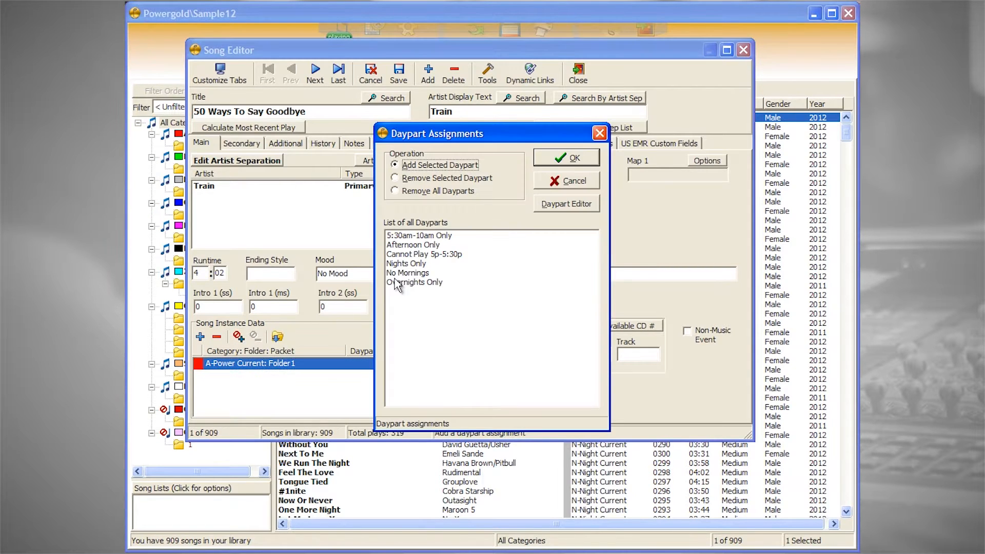
left_click(585, 204)
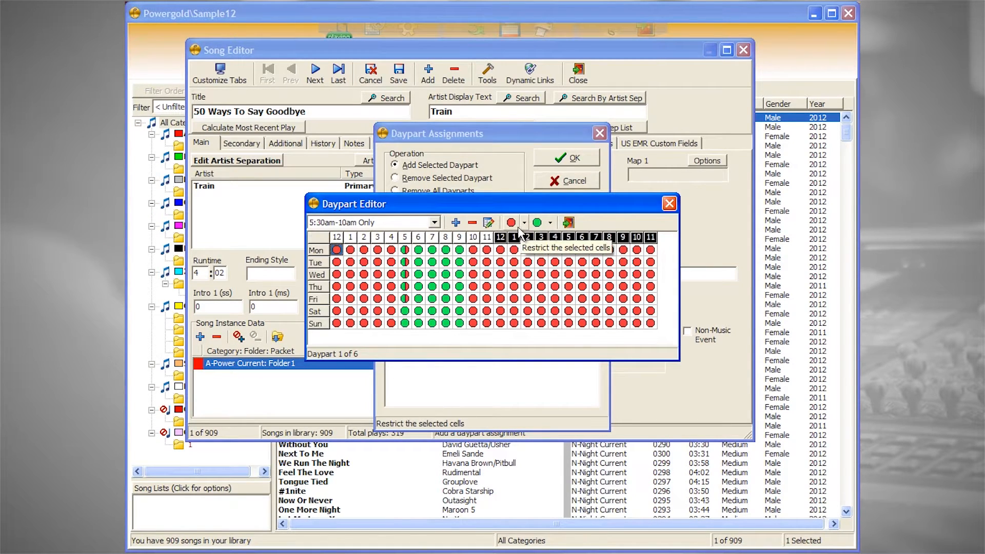
left_click(525, 225)
left_click(567, 223)
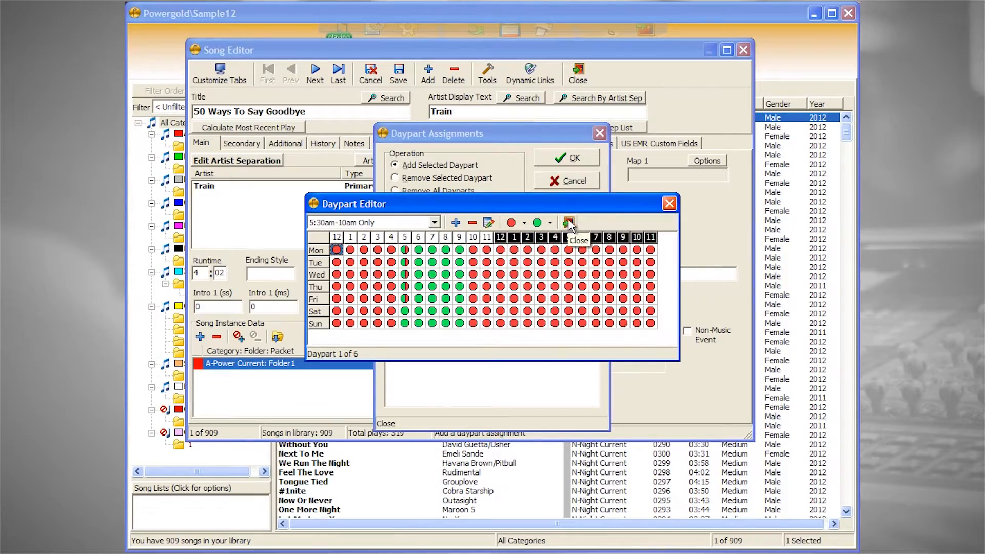
left_click(568, 223)
left_click(566, 181)
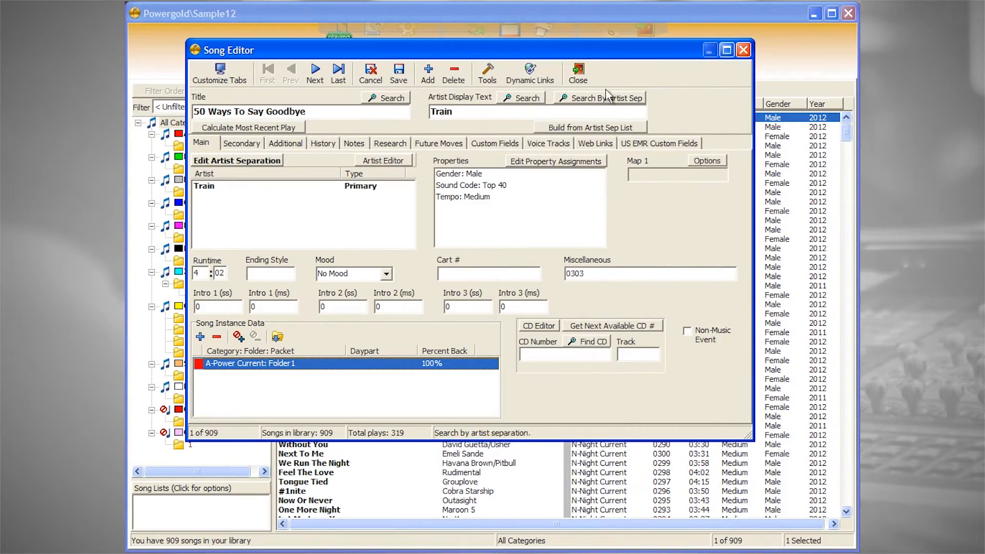
left_click(587, 75)
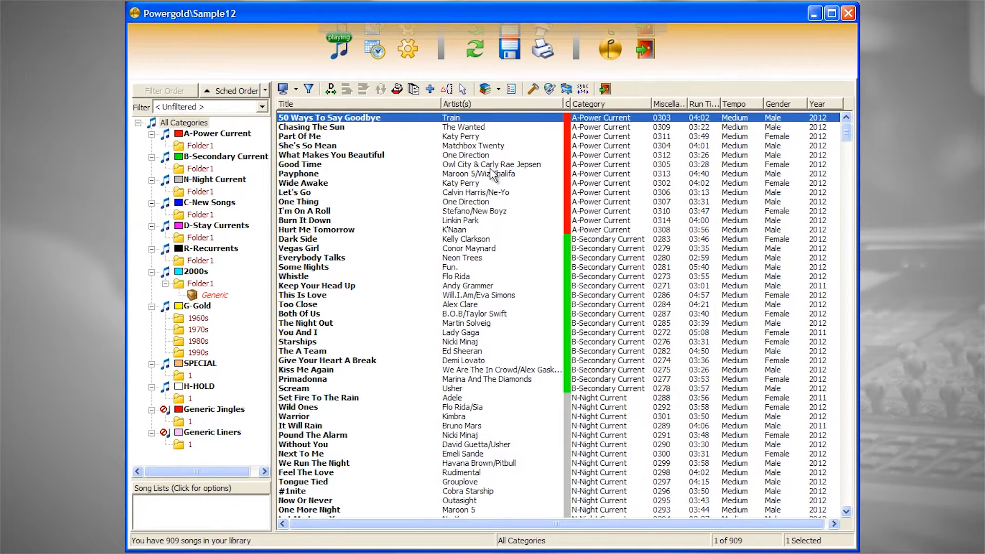
Look up 50 Ways To Say Goodbye on Wikipedia by title and artist through the dynamic links, and close the browser
left_click(549, 89)
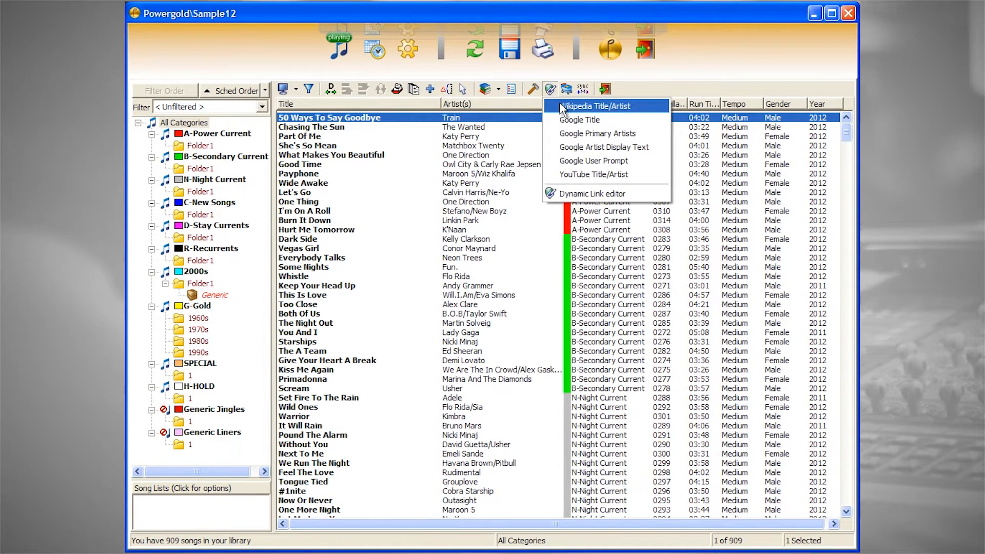
left_click(562, 108)
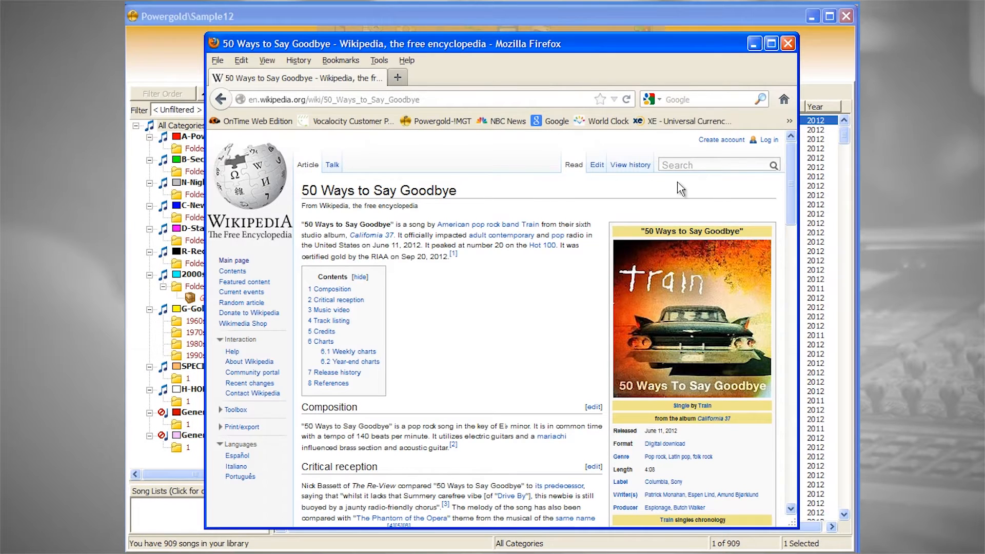
left_click(788, 45)
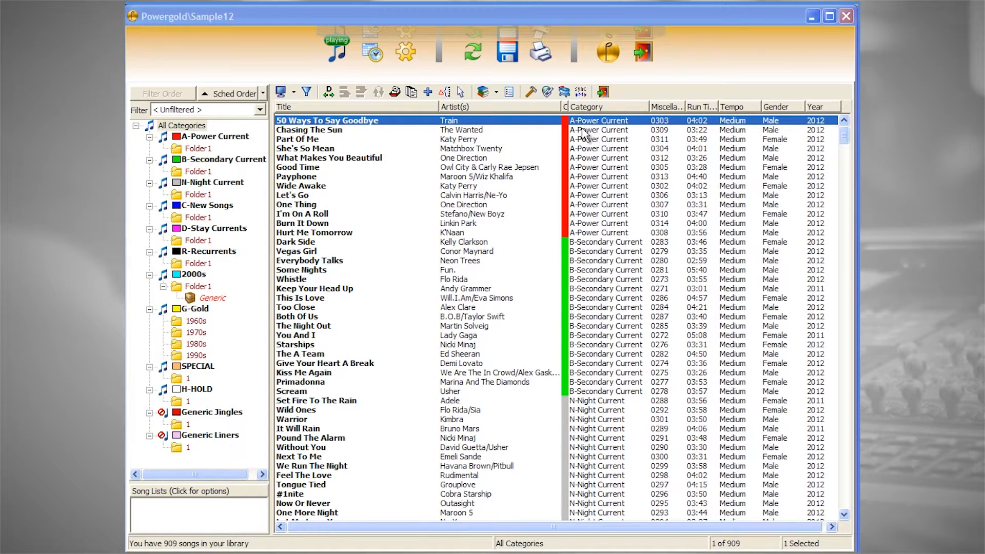
Open the category rules with all categories expanded, display the A-Power Current settings and view its colour choices without changing the colour
left_click(407, 58)
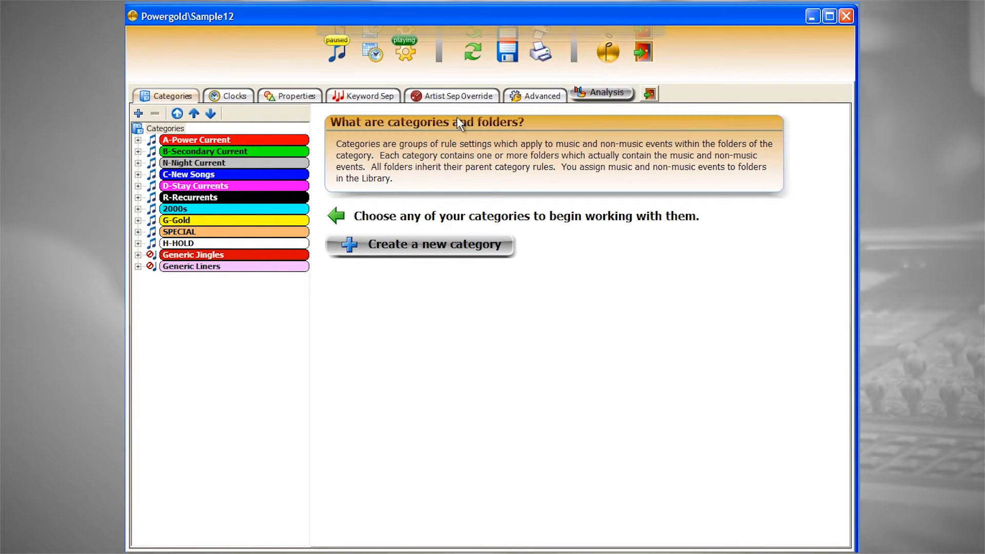
left_click(212, 115)
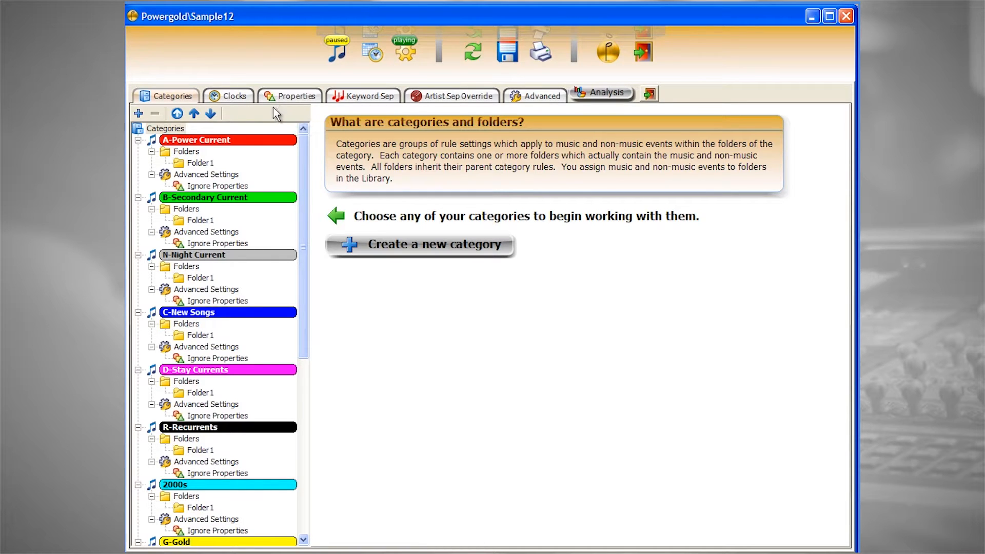
left_click(274, 143)
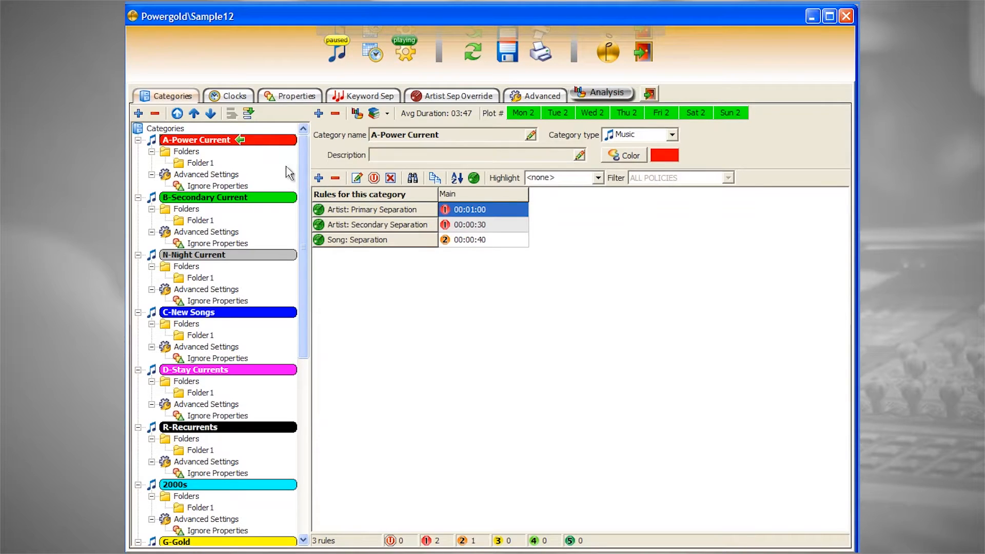
left_click(631, 157)
left_click(495, 324)
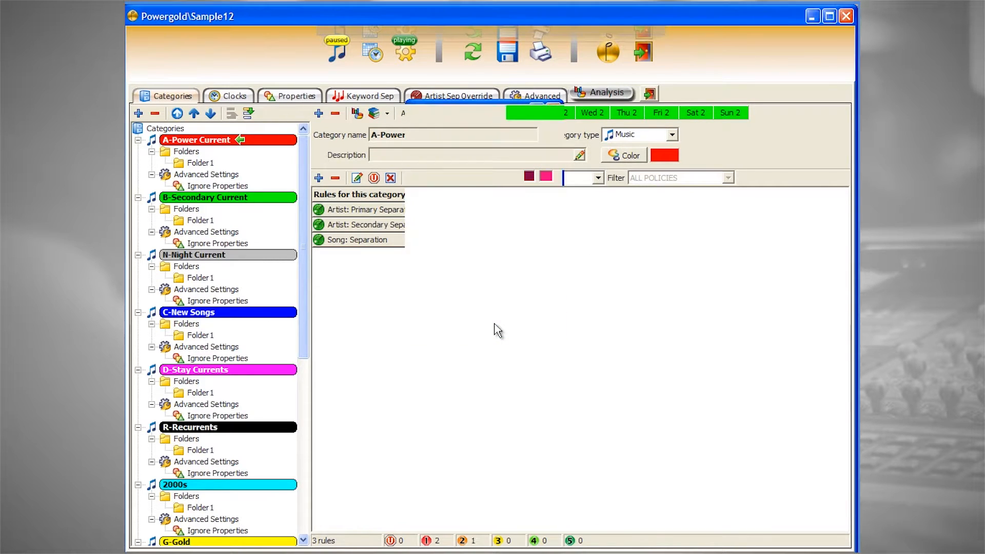
Examine the rules that can be added to the A-Power Current category, such as CD Separation, without adding any
left_click(318, 178)
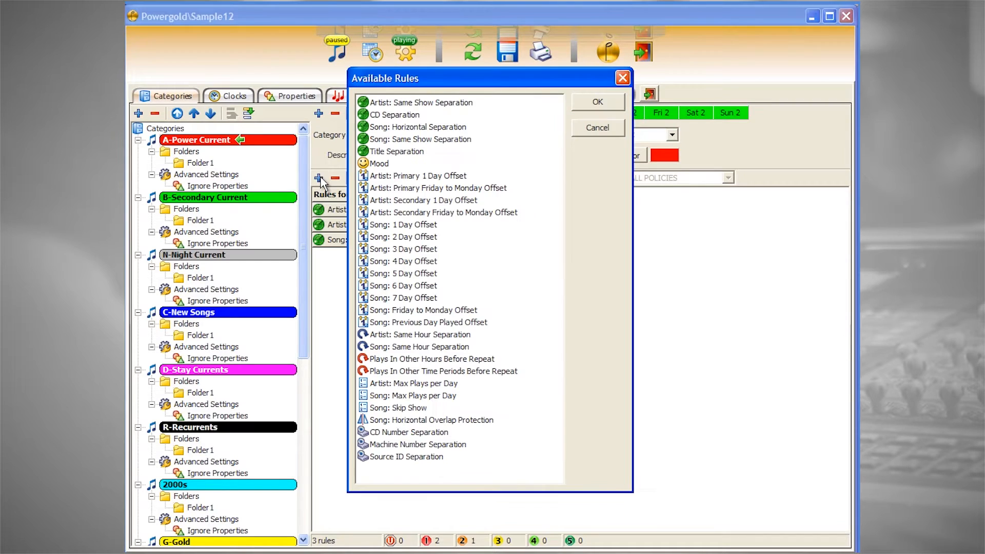
left_click(398, 116)
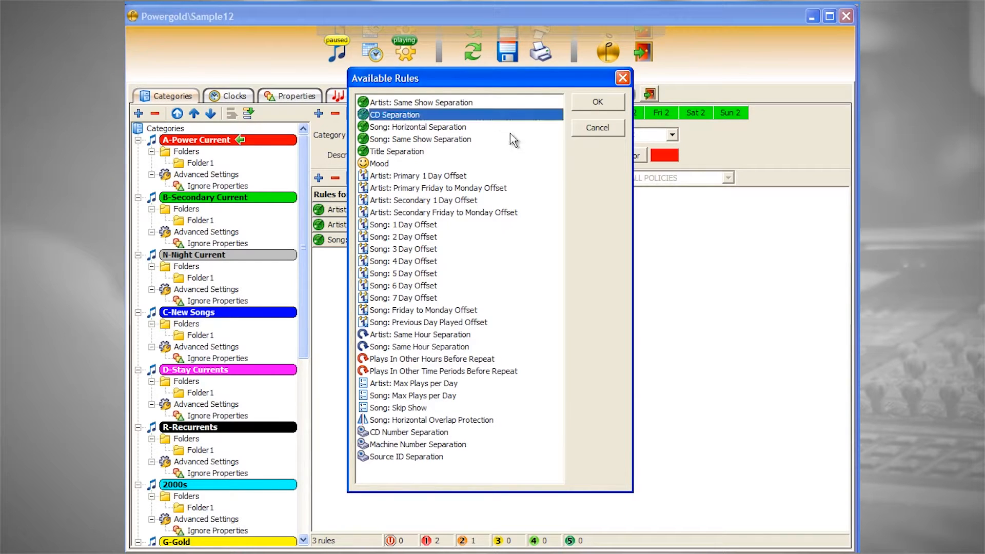
left_click(597, 127)
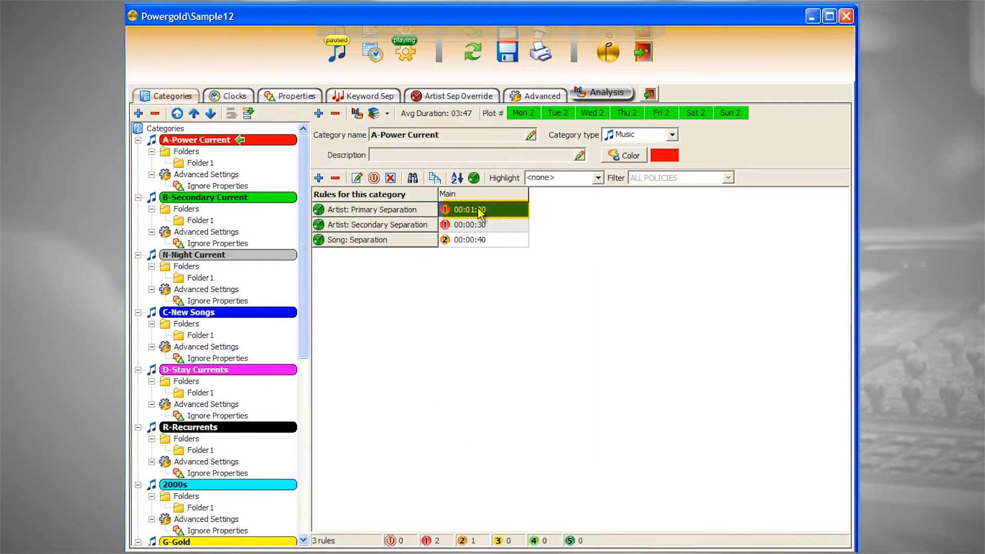
Set the core of A-Power Current's Artist: Primary Separation rule to 00:00:25, keeping the 00:01:00 separation and High priority
double_click(475, 208)
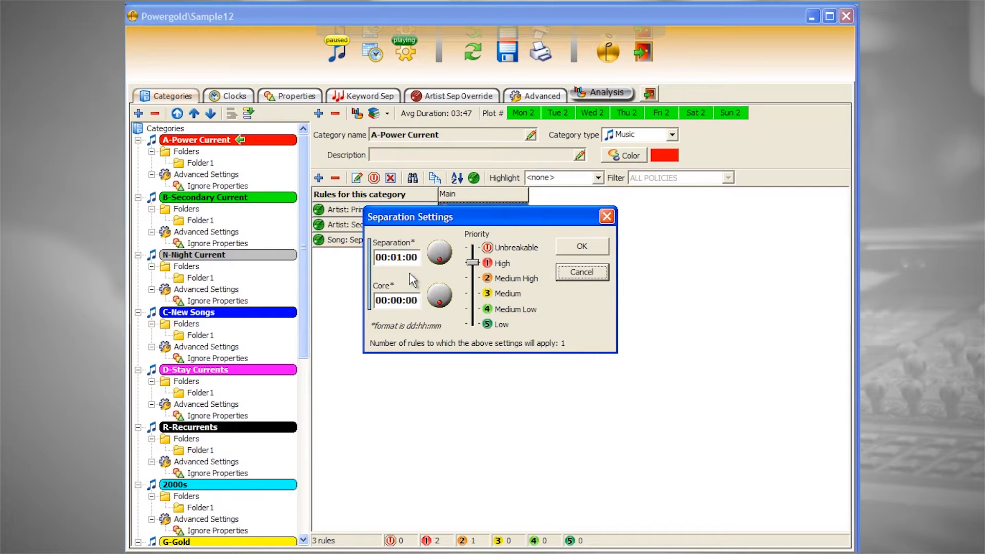
mouse_move(473, 265)
left_mouse_down()
mouse_move(472, 296)
mouse_move(472, 253)
mouse_move(468, 262)
left_mouse_up()
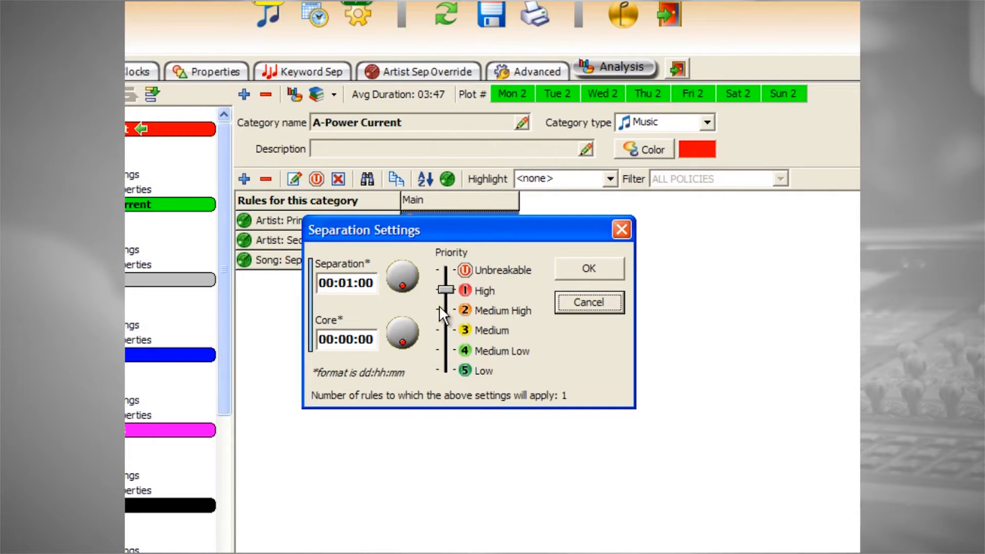
mouse_move(446, 289)
left_mouse_down()
mouse_move(445, 307)
mouse_move(444, 293)
left_mouse_up()
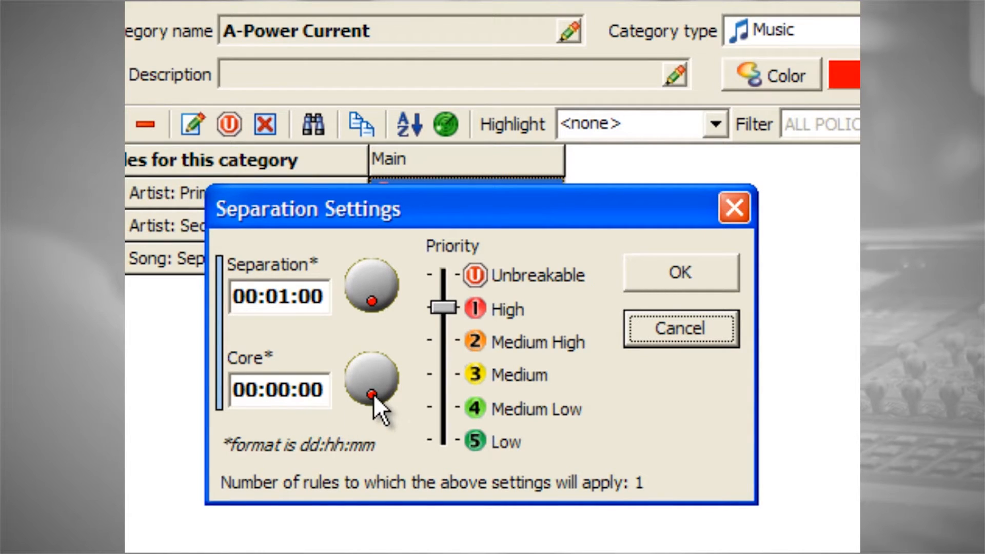
left_click_drag(372, 396, 347, 343)
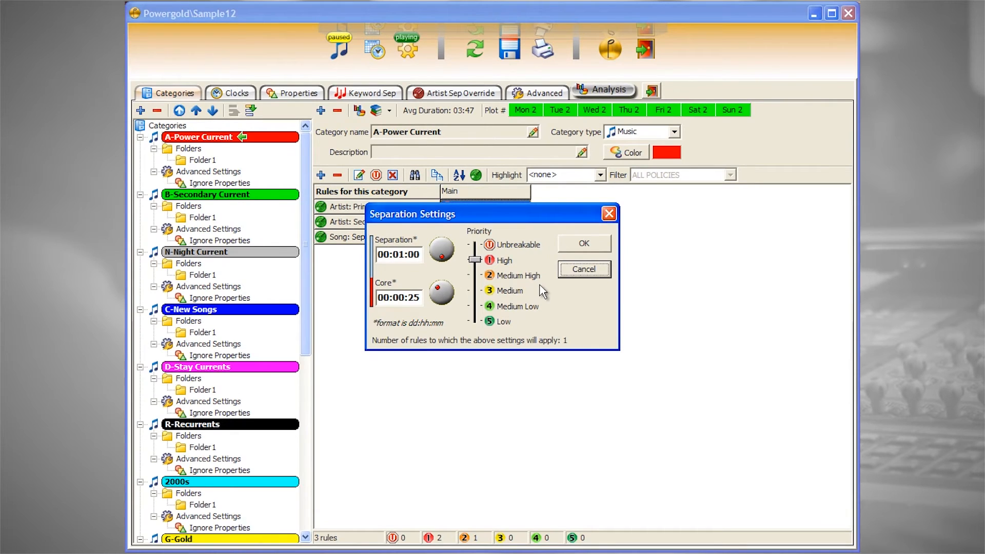
left_click(574, 251)
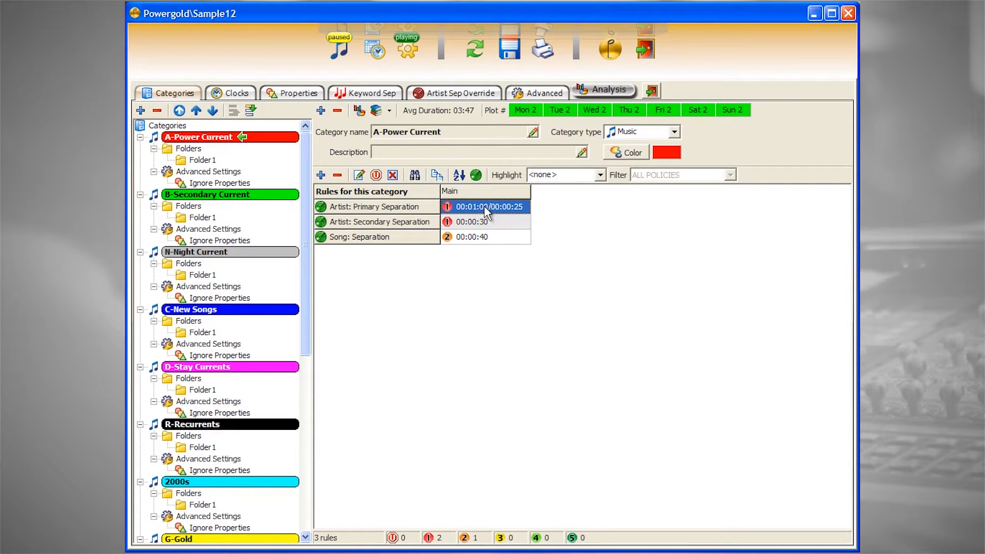
Create a clock group named Holiday in the clock group editor
left_click(237, 94)
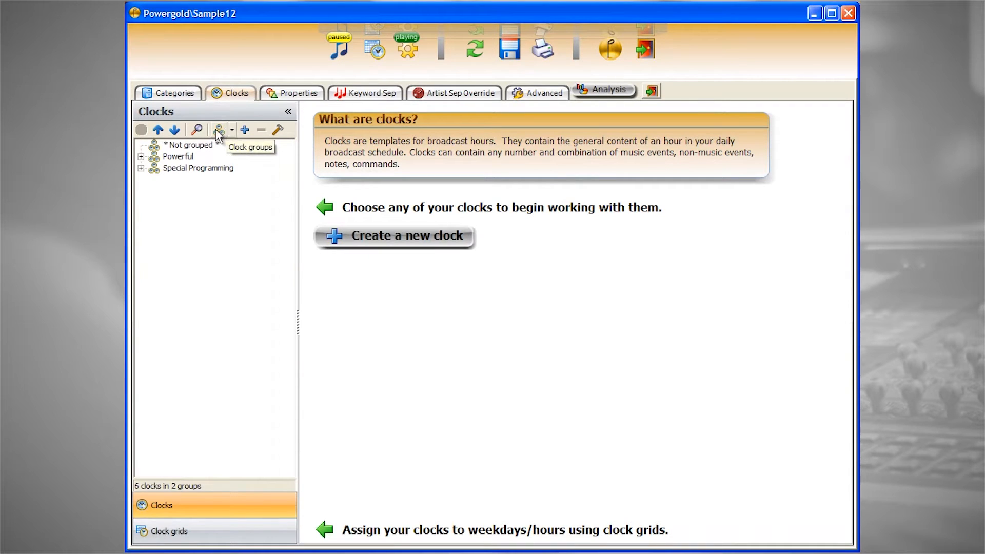
left_click(176, 130)
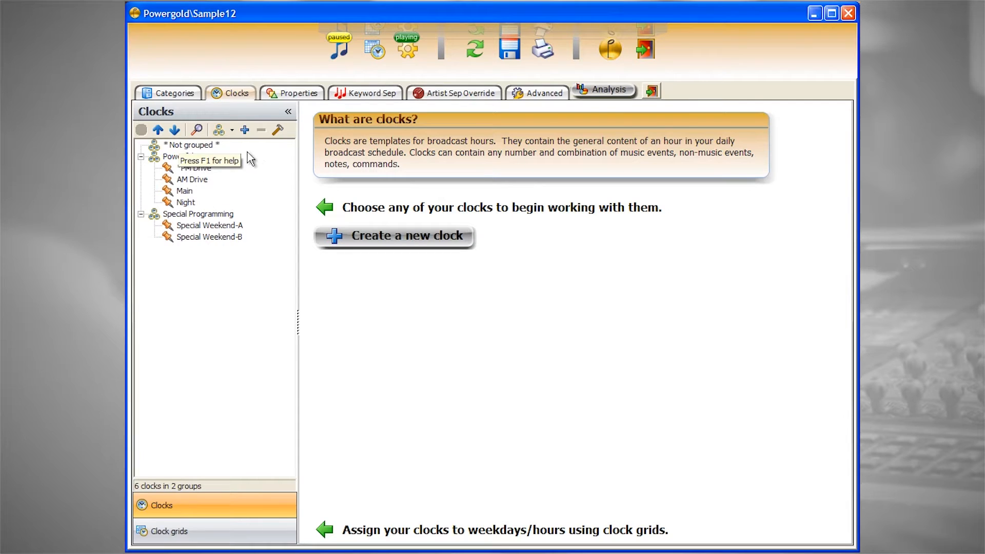
left_click(232, 131)
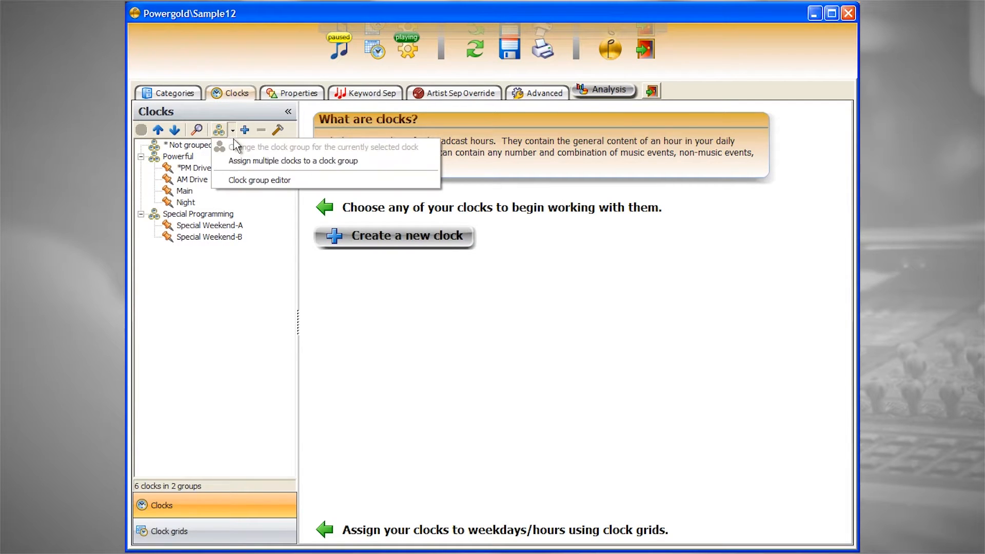
left_click(250, 181)
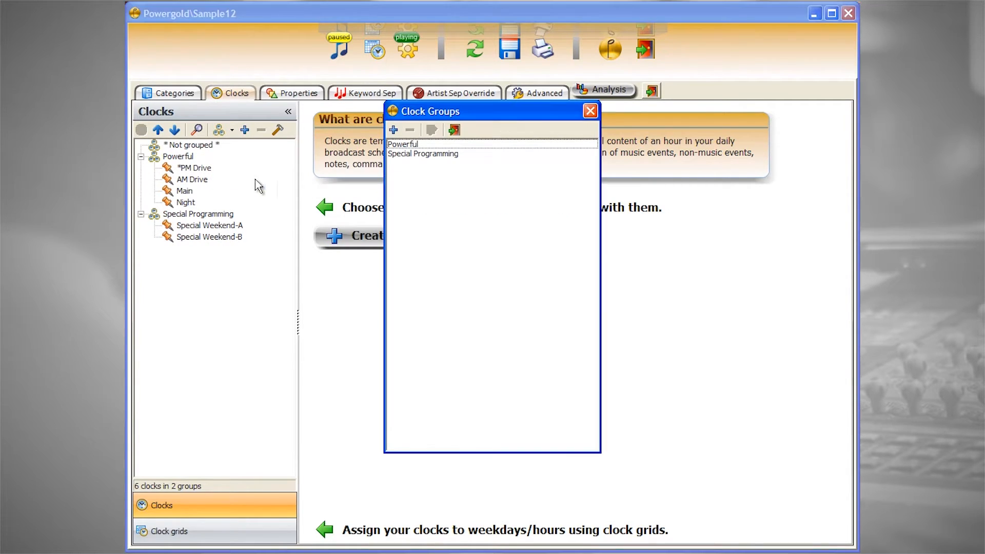
left_click(393, 131)
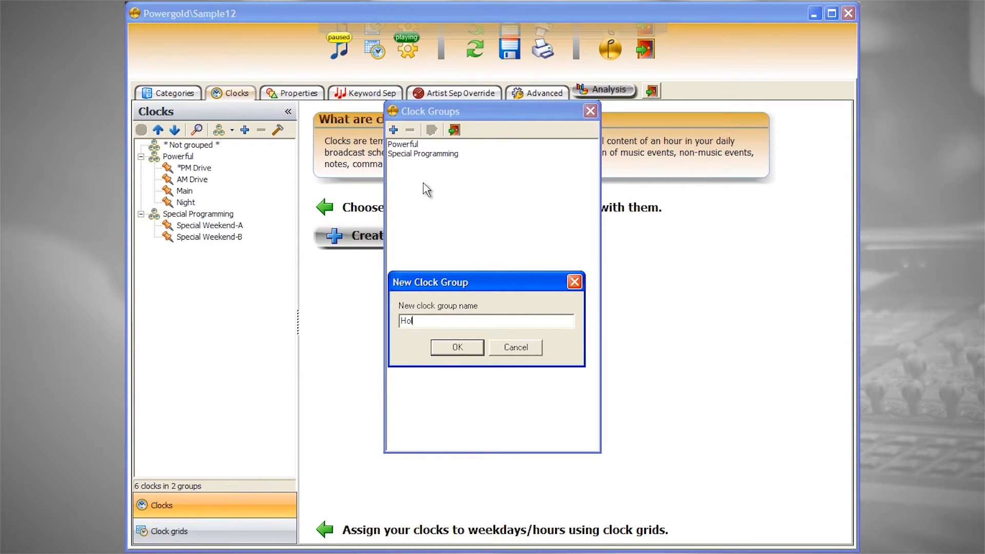
type("Holiday")
key("Return")
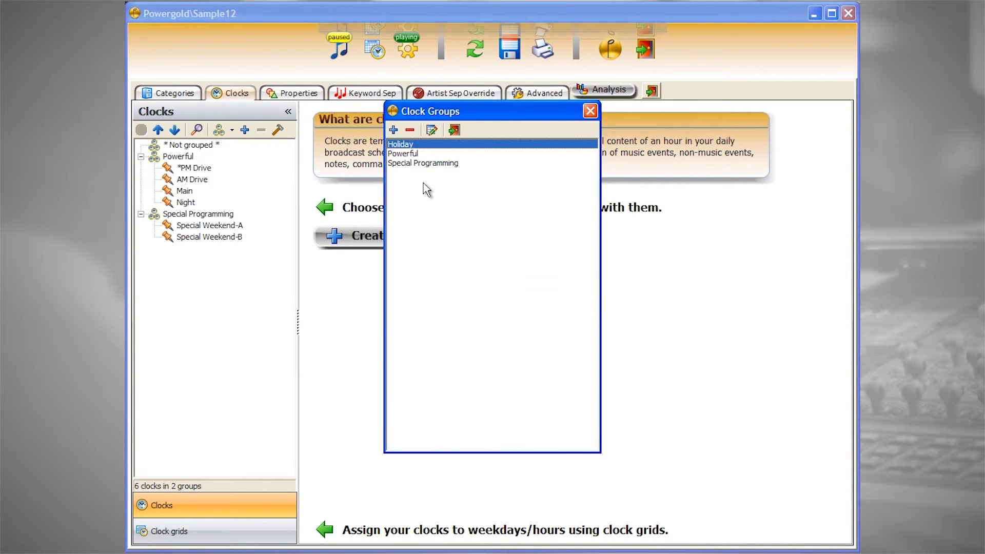
left_click(454, 130)
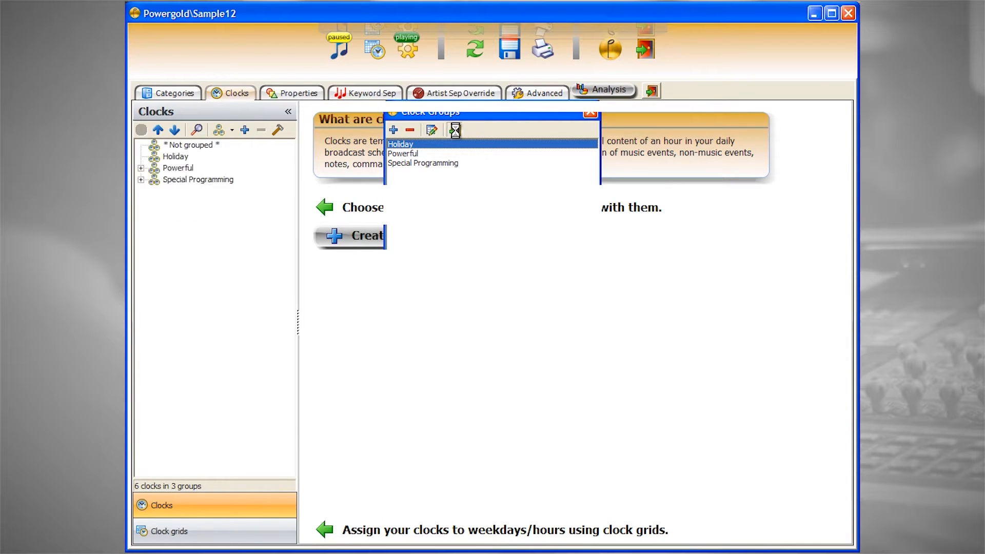
Display the AM Drive, Special Weekend-A and *PM Drive clocks one after another
left_click(186, 191)
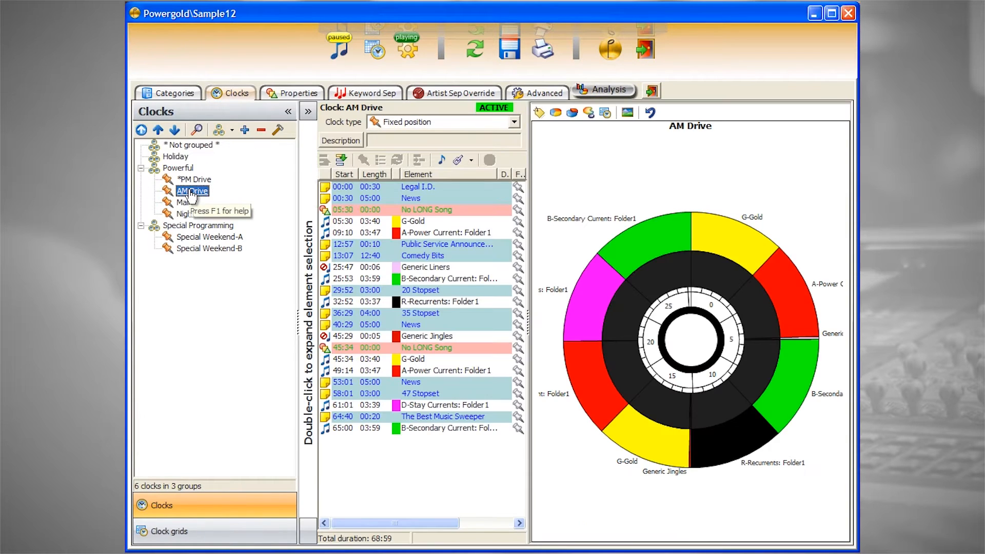
left_click(185, 238)
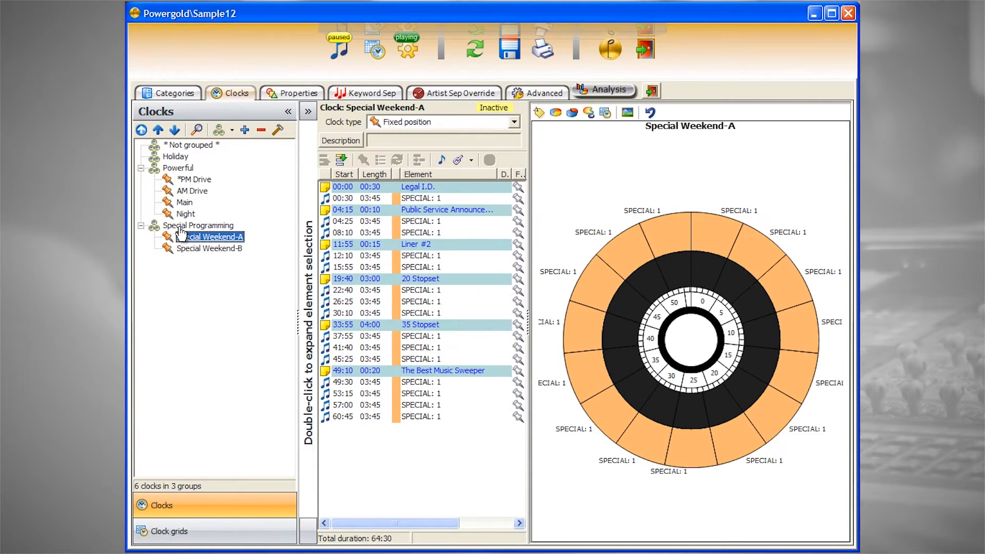
left_click(193, 181)
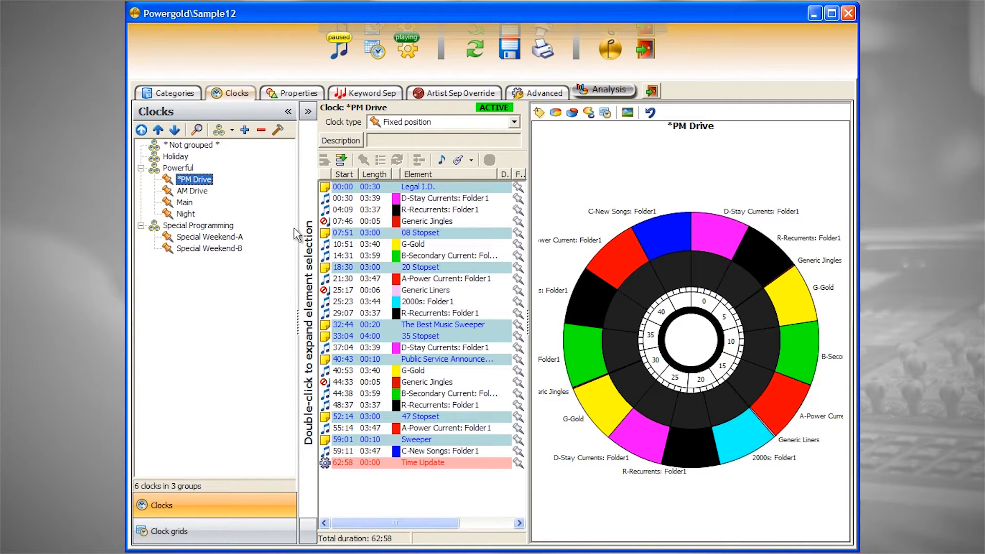
Change the *PM Drive clock to Natural Flow and pin its 07:46 Generic Jingles position, applying the change to all other positions of that category
left_click(513, 121)
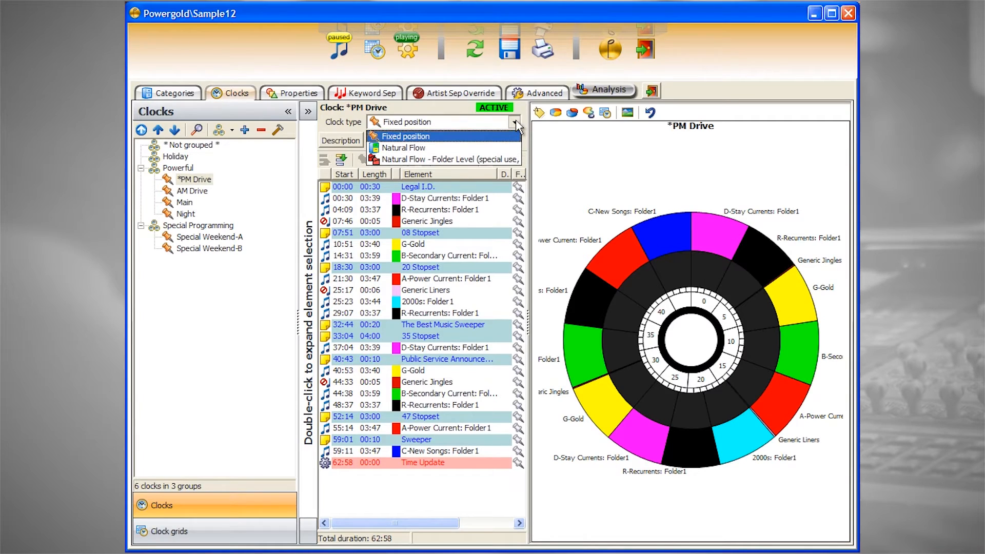
left_click(494, 149)
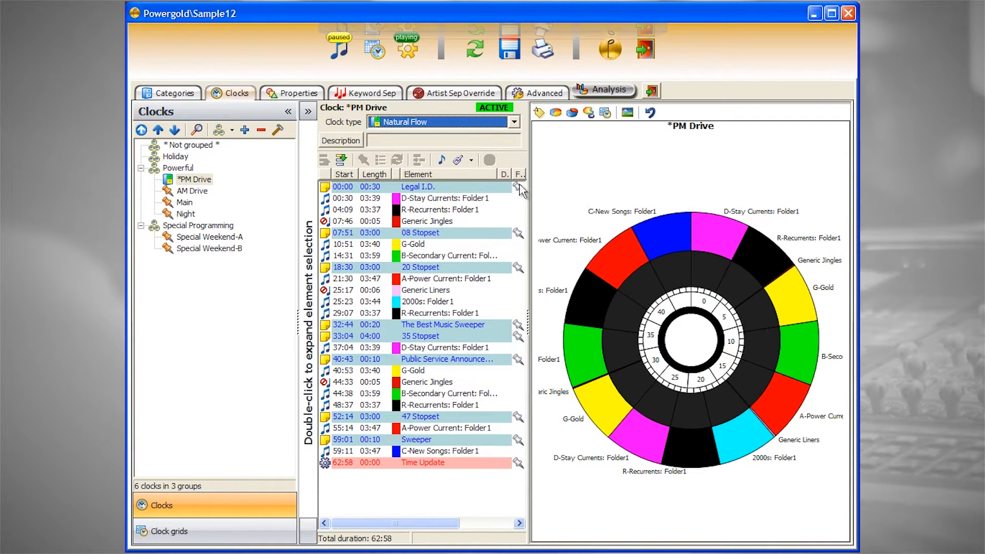
left_click(517, 222)
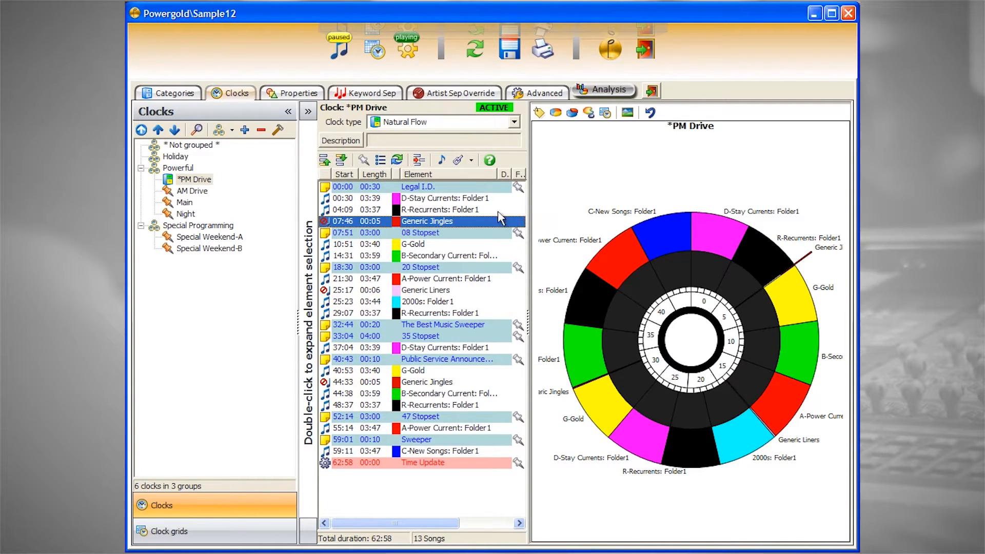
left_click(346, 161)
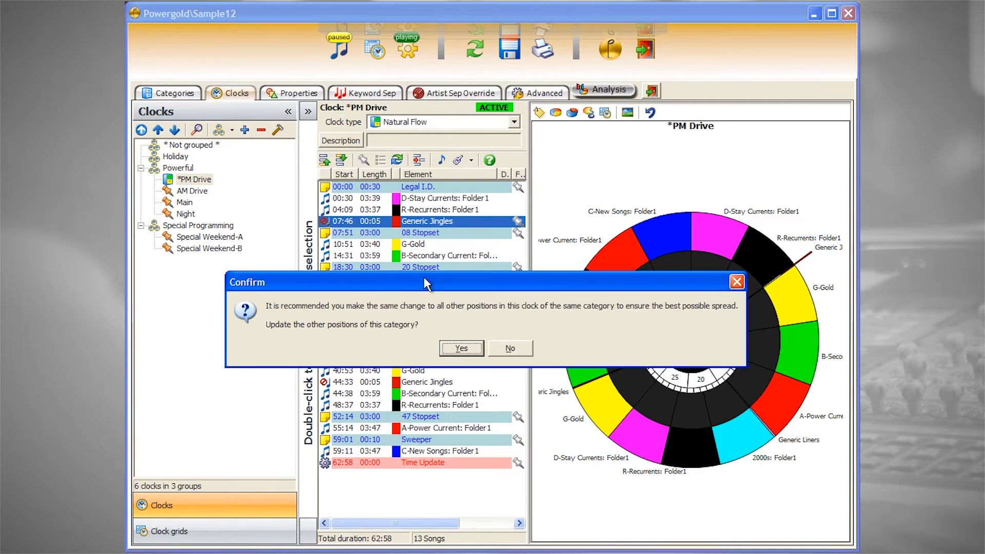
left_click(461, 349)
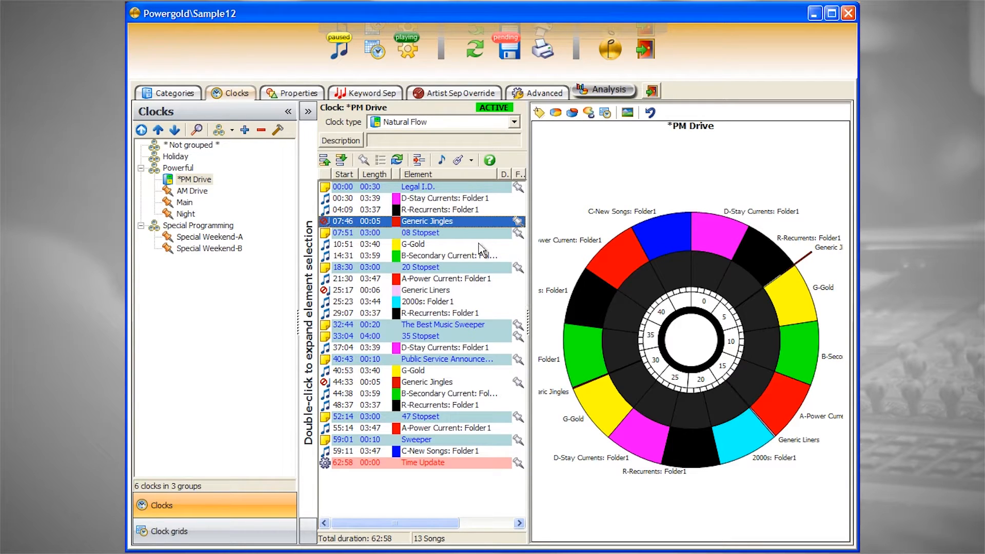
Insert the N-Night Current category into the *PM Drive clock directly after the 08 Stopset
left_click(452, 198)
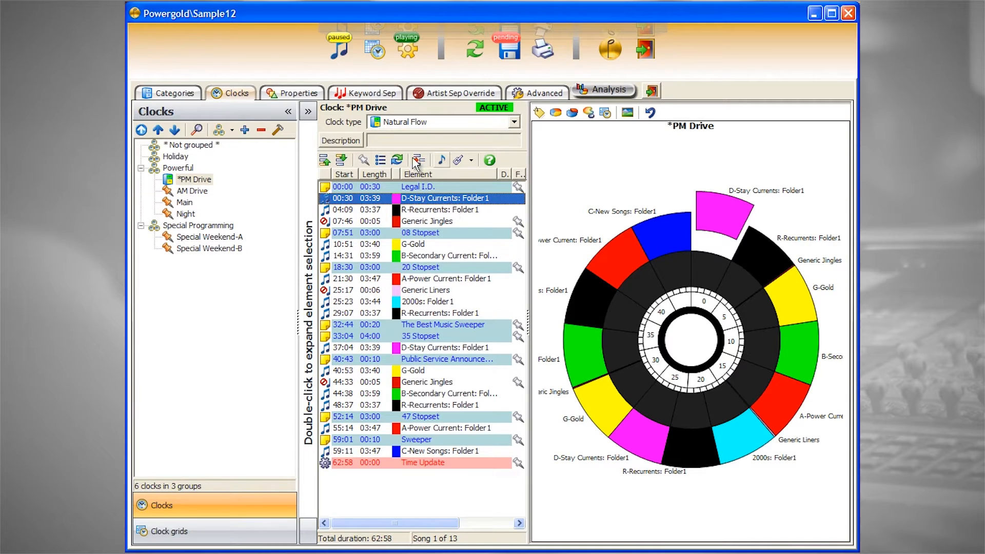
left_click(308, 113)
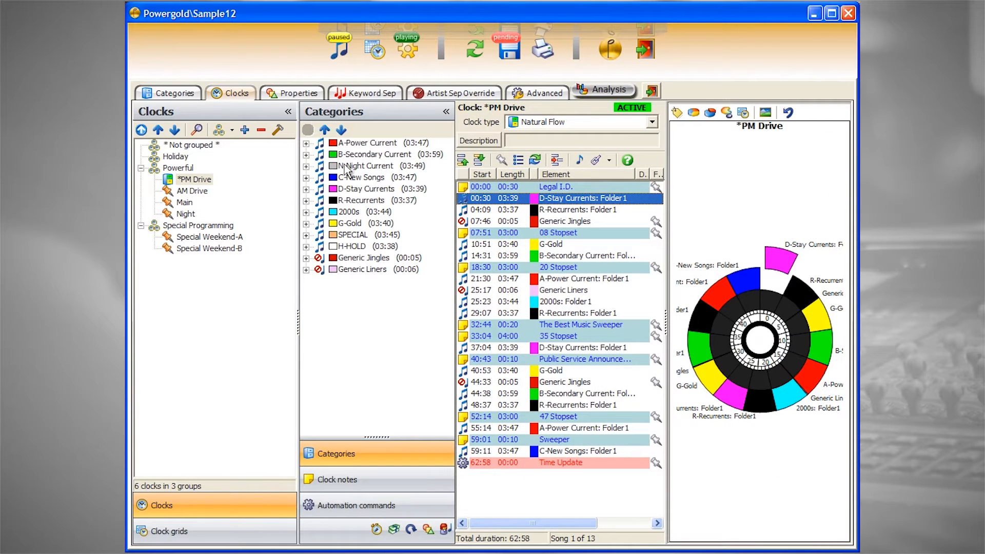
left_click_drag(382, 167, 524, 251)
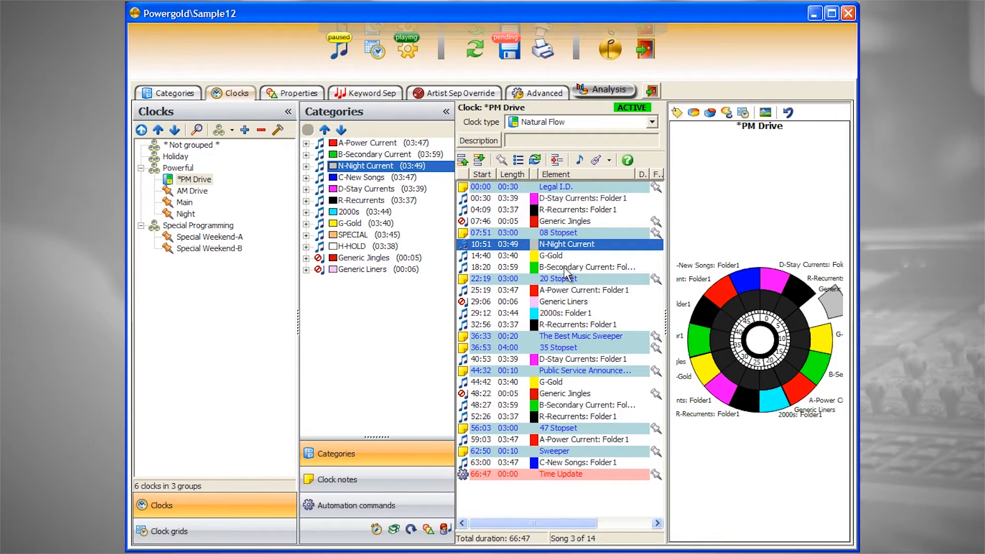
Collapse the category list and step through the *PM Drive elements from R-Recurrents to G-Gold, checking each slice on the clock wheel
left_click(571, 210)
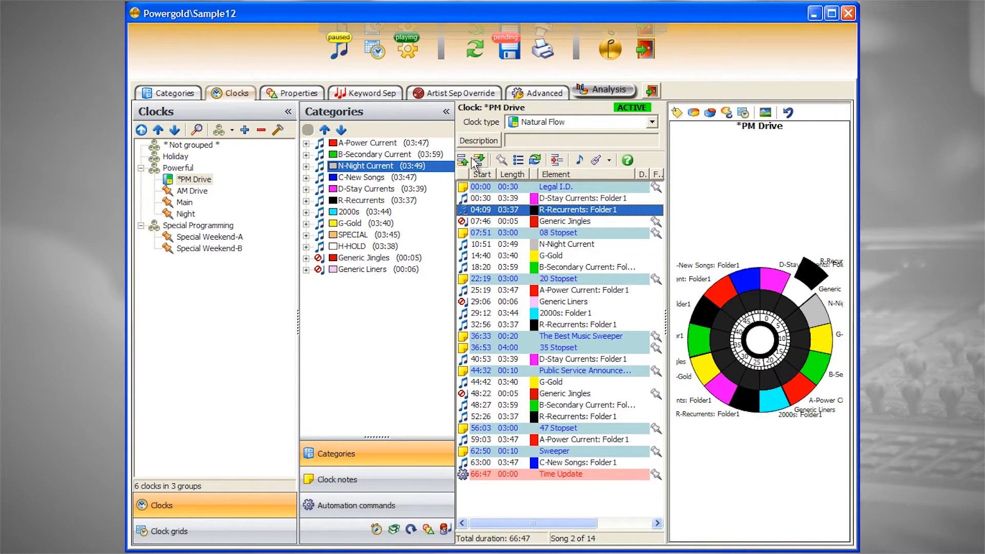
left_click(446, 111)
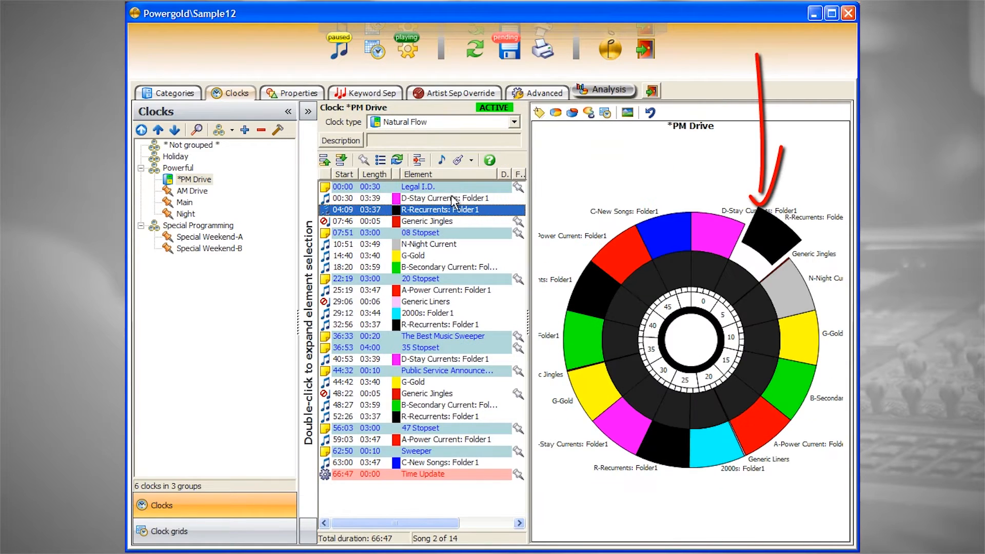
key("Down")
key("Down")
key("Down")
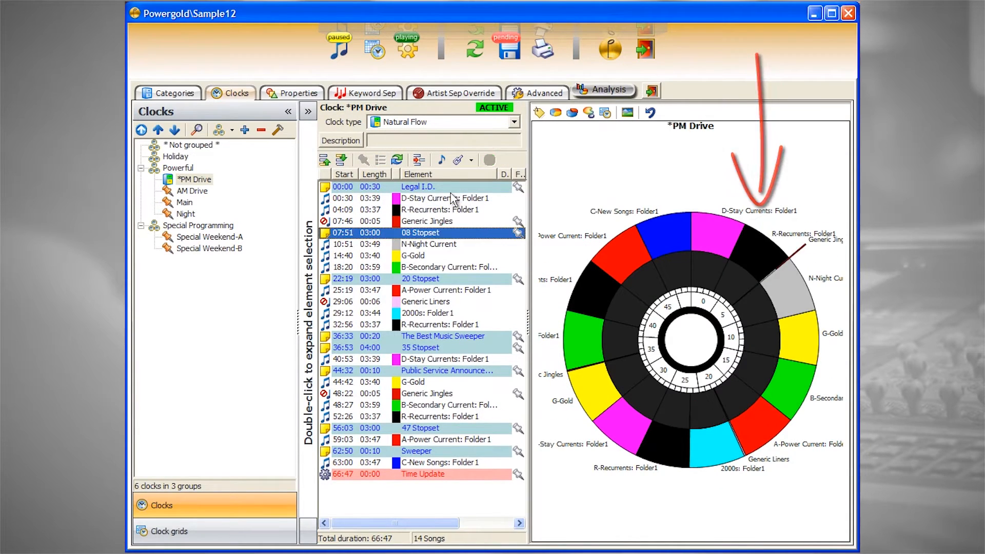
key("Down")
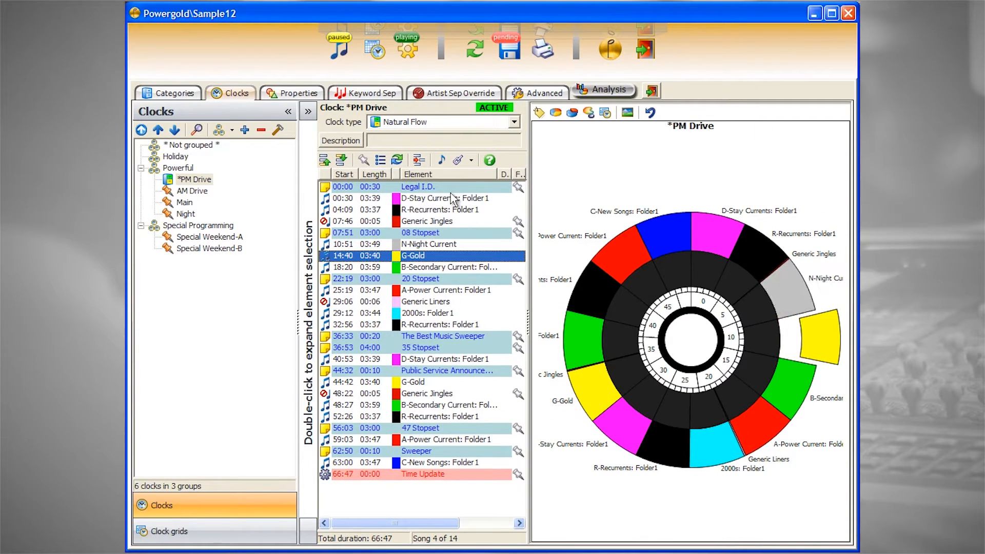
Open the property rules with the entire tree expanded and display the values of the Gender property
left_click(306, 97)
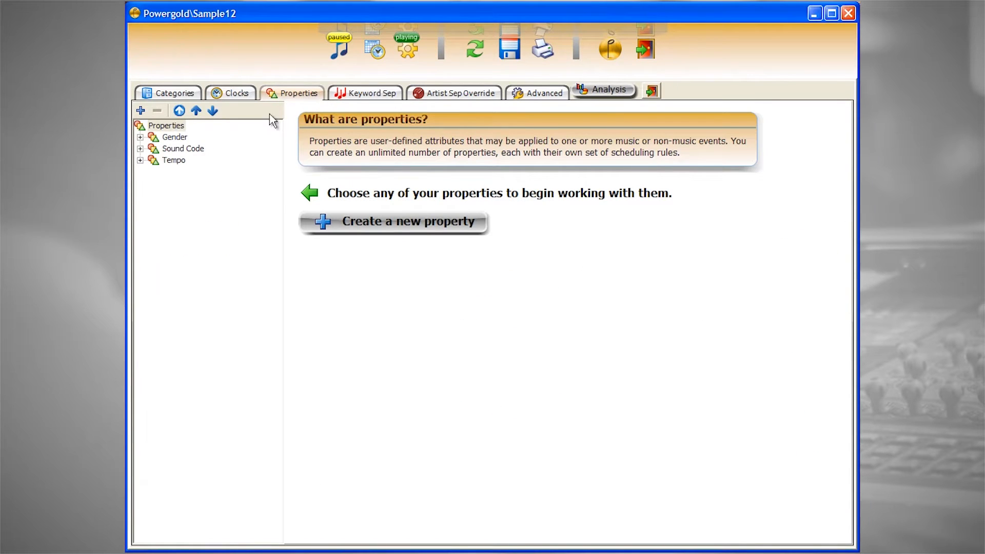
left_click(214, 111)
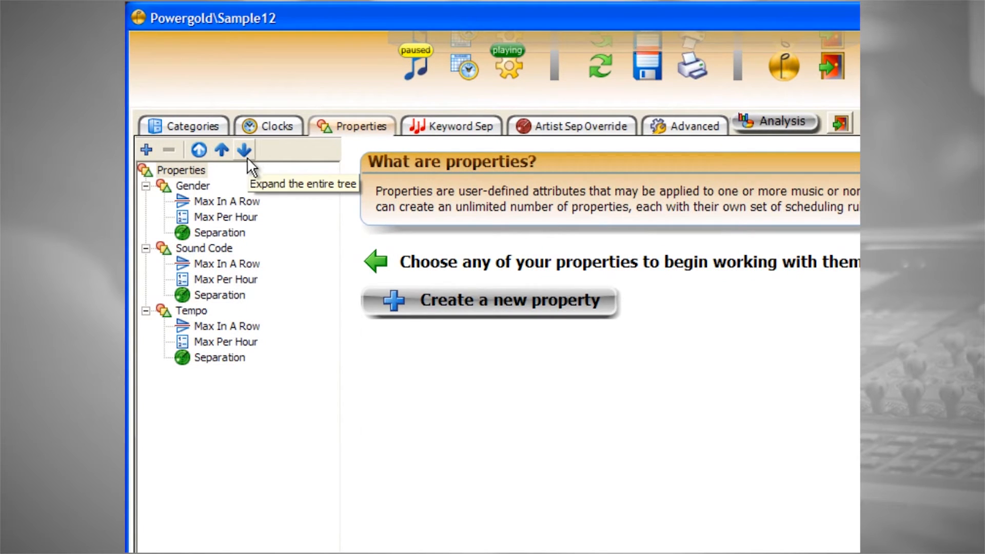
left_click(202, 187)
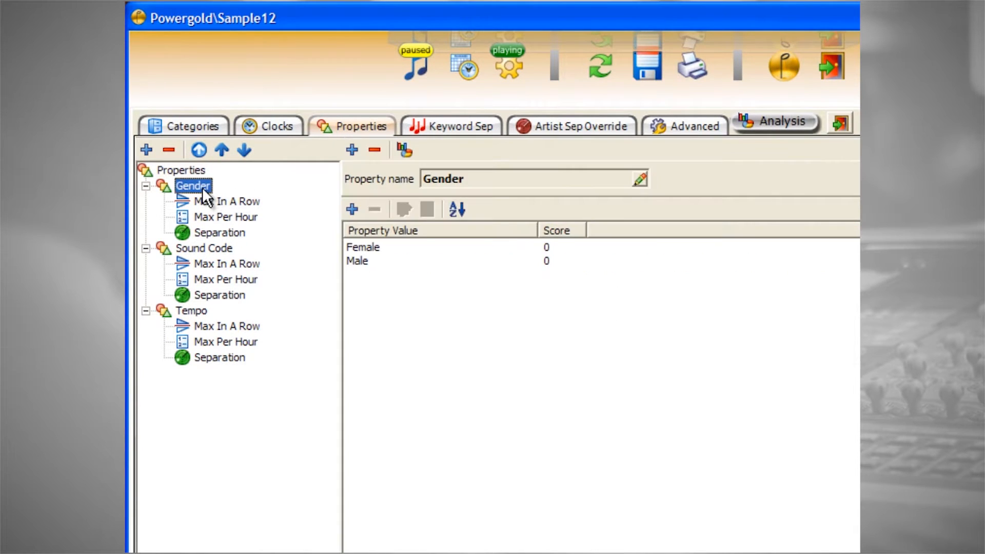
View the Max In A Row and Max Per Hour settings for Gender's Female value without changing them
left_click(204, 200)
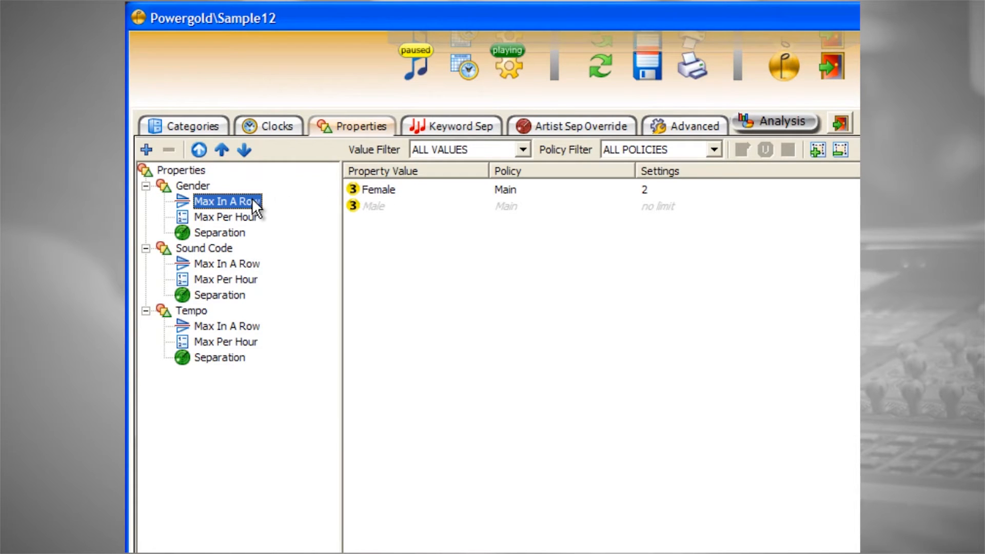
double_click(376, 190)
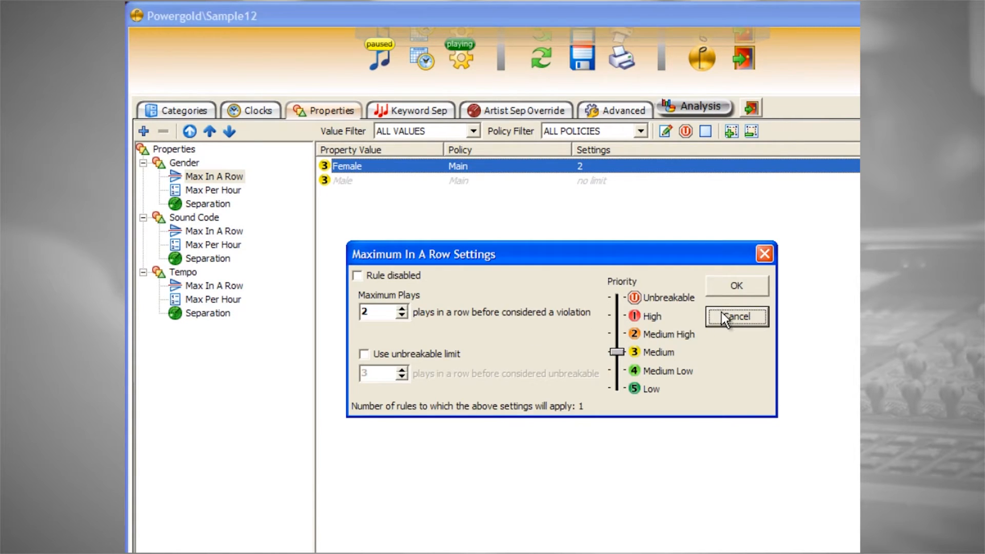
left_click(735, 317)
left_click(213, 190)
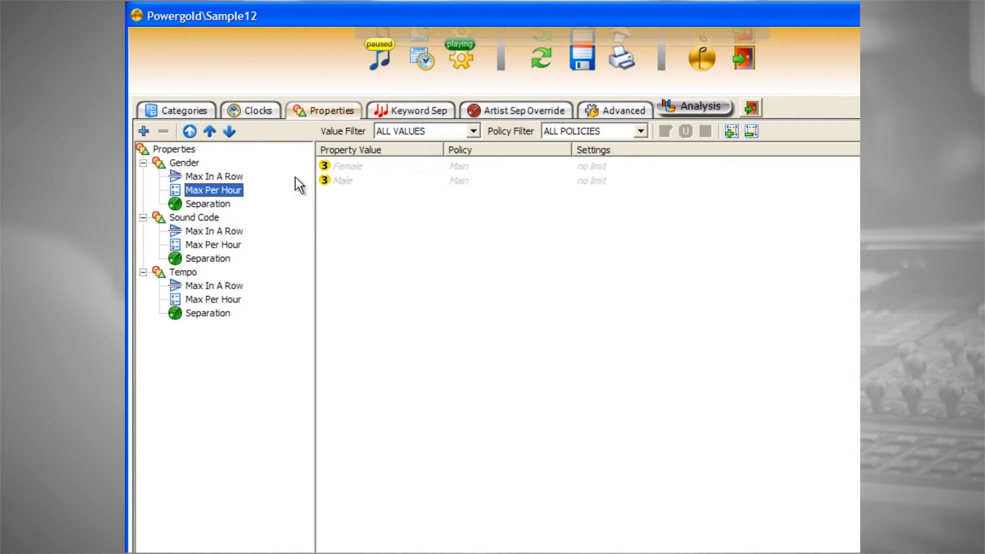
double_click(337, 164)
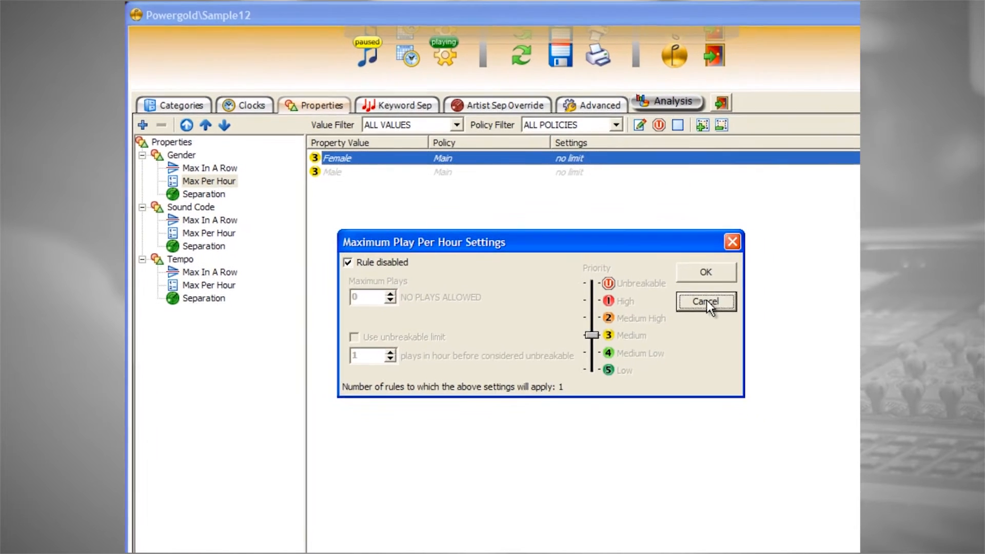
left_click(710, 301)
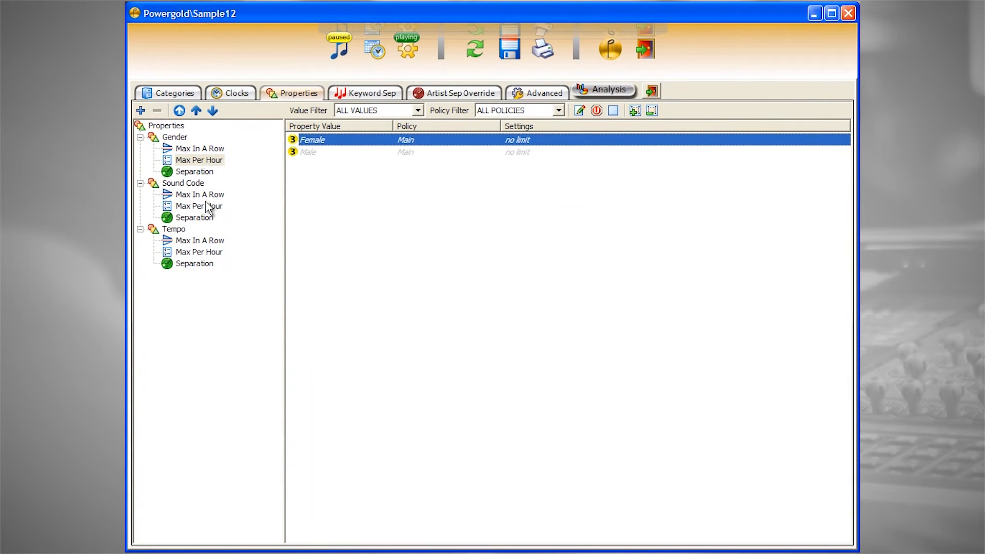
View the Sound Code separation settings between Disco and Disco without changing them
left_click(205, 217)
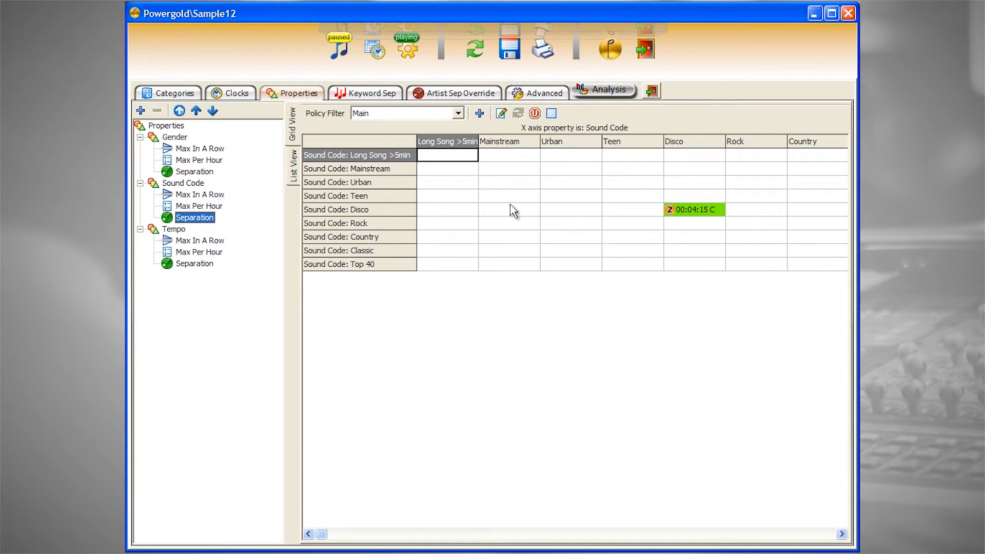
double_click(688, 211)
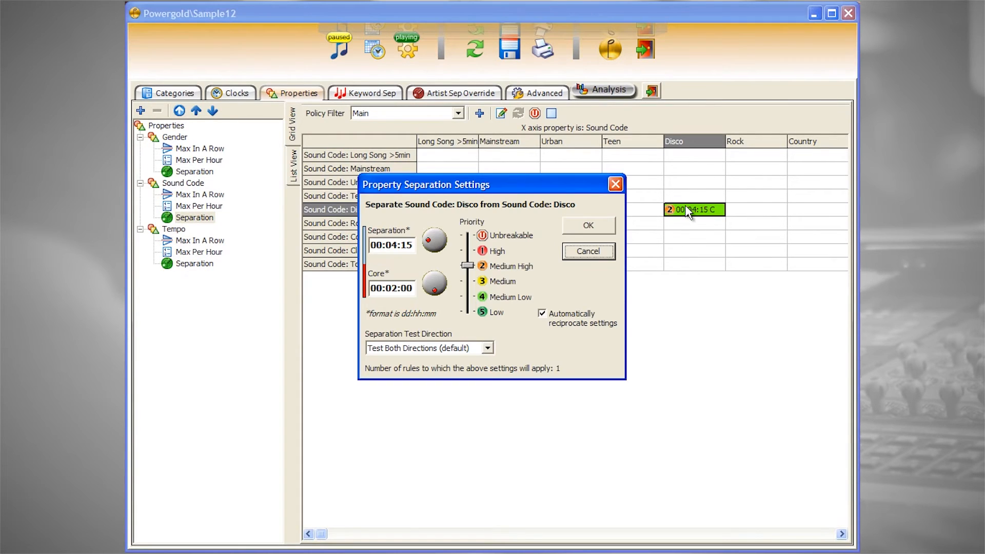
left_click(589, 251)
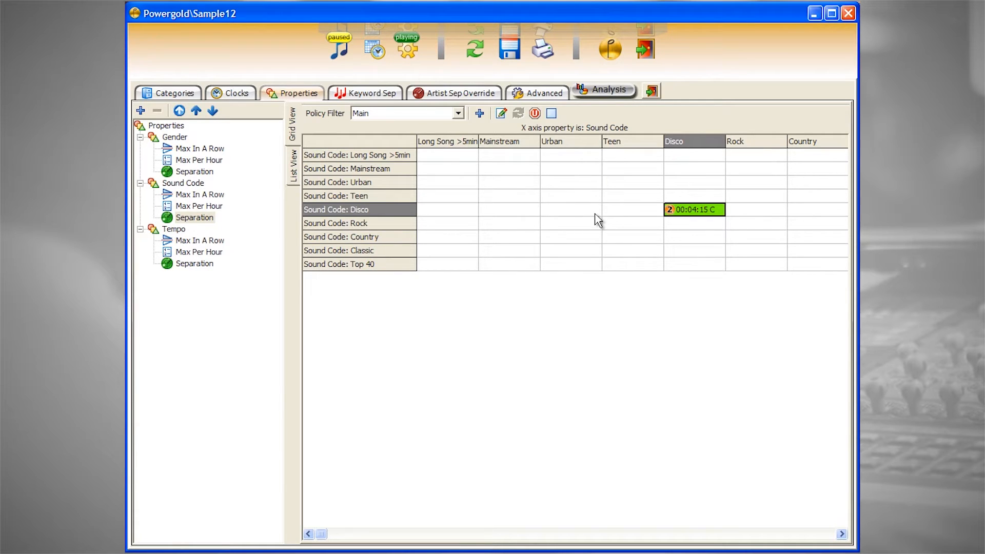
Open the keyword separation rules and open the DISCO keyword for editing
left_click(386, 99)
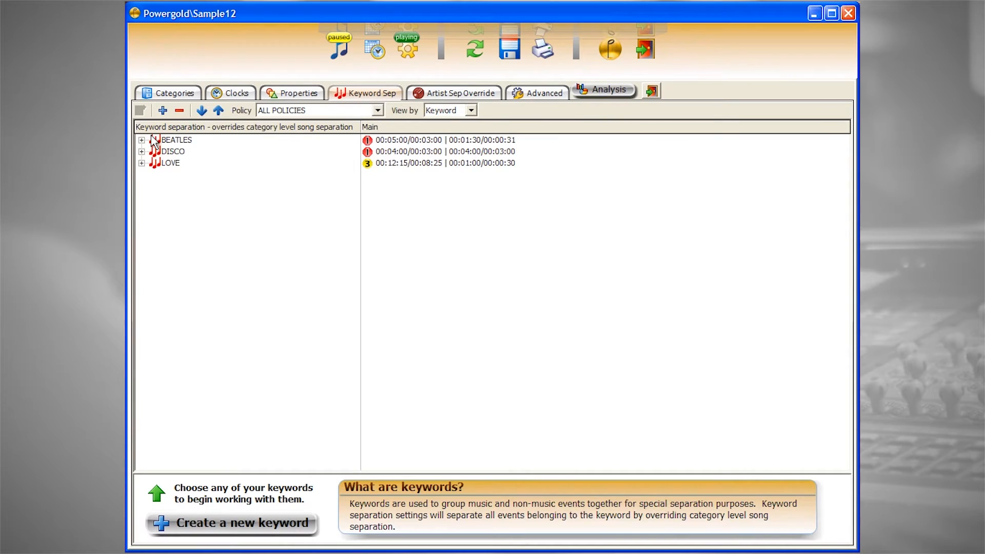
left_click(157, 153)
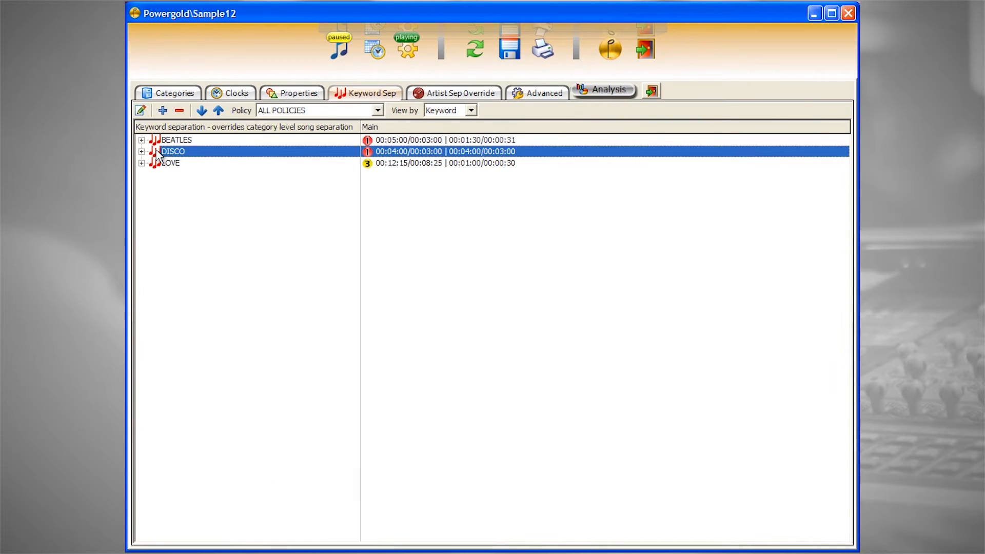
left_click(141, 111)
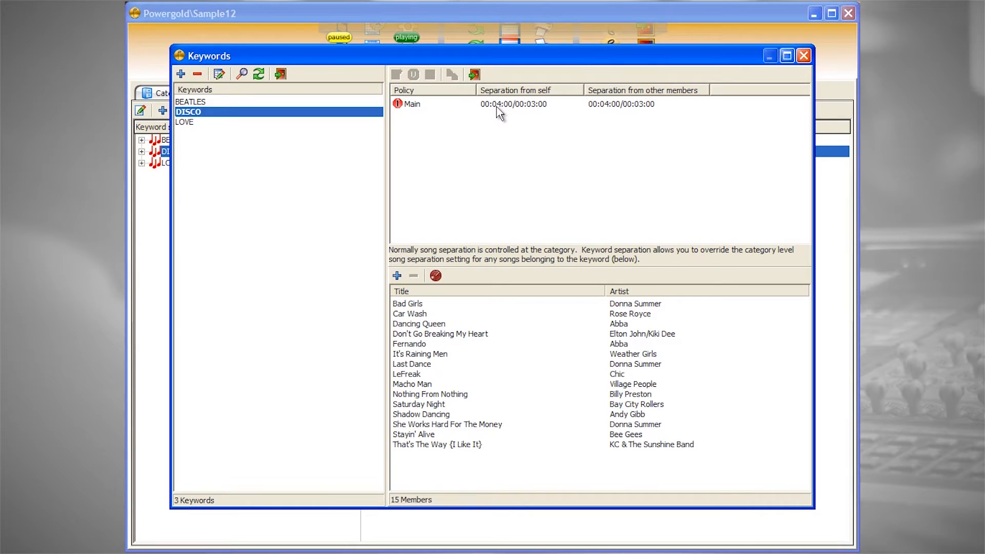
Look through the member songs of the DISCO keyword, from Bad Girls down to Last Dance
left_click(635, 305)
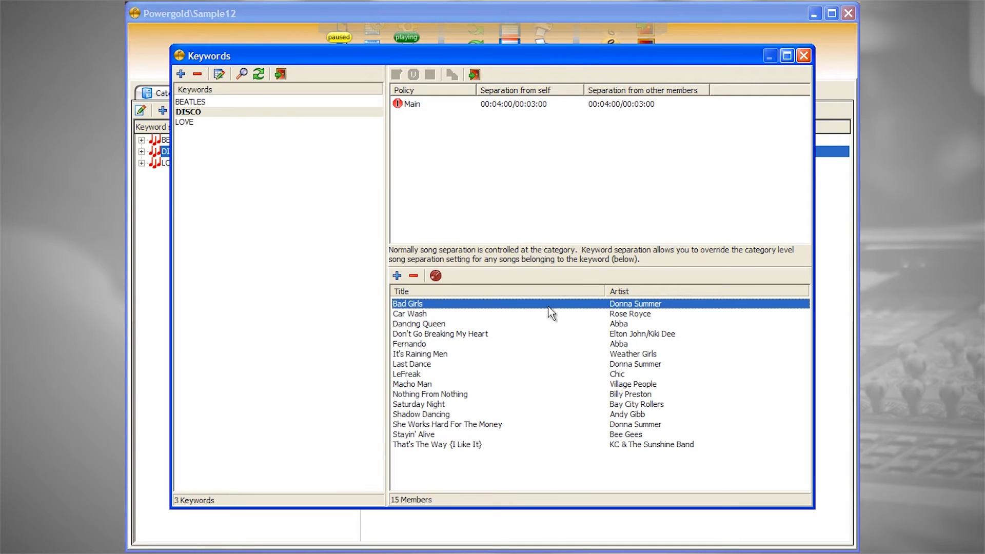
left_click(620, 312)
left_click(621, 322)
left_click(621, 333)
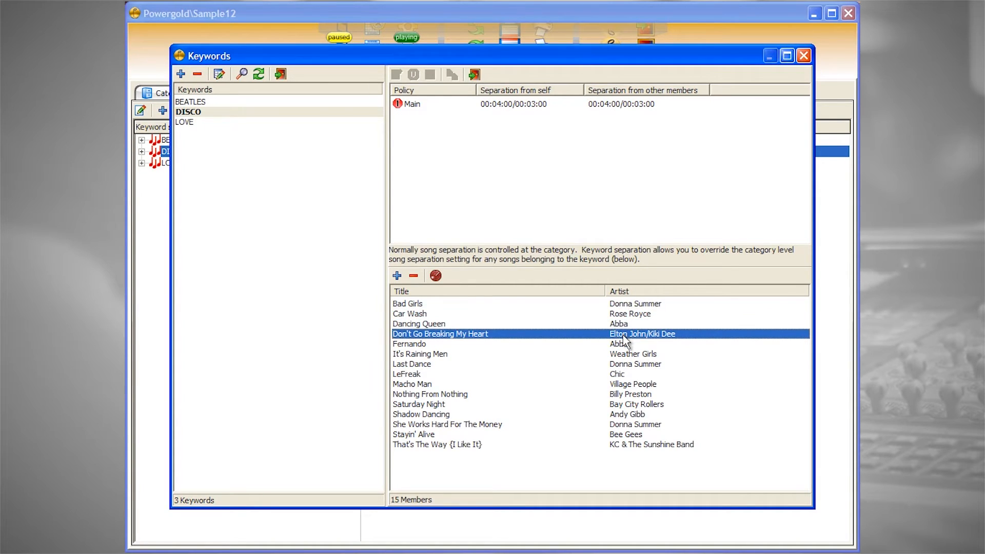
left_click(625, 344)
left_click(627, 354)
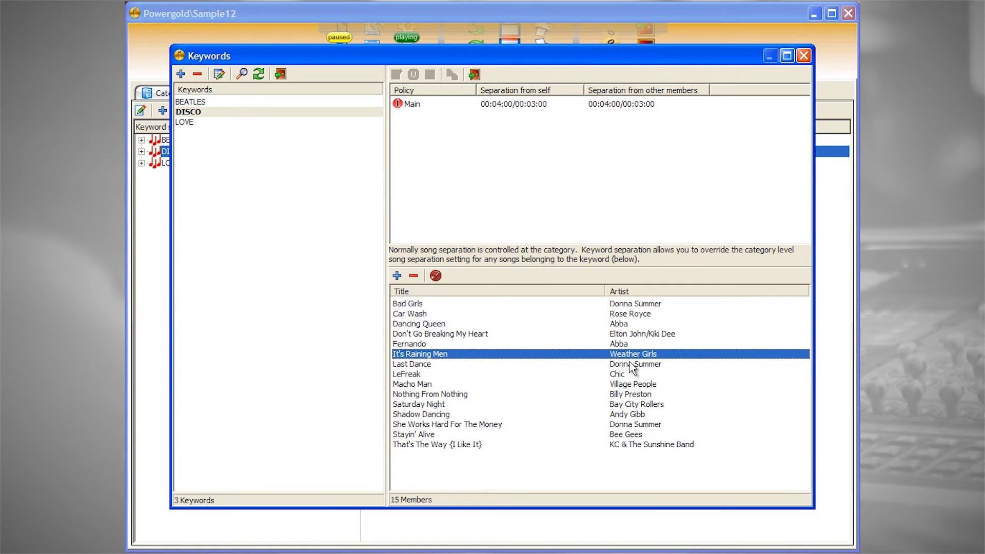
left_click(628, 363)
View the DISCO keyword's Main policy separation settings without changing them and close the keyword editor
double_click(535, 105)
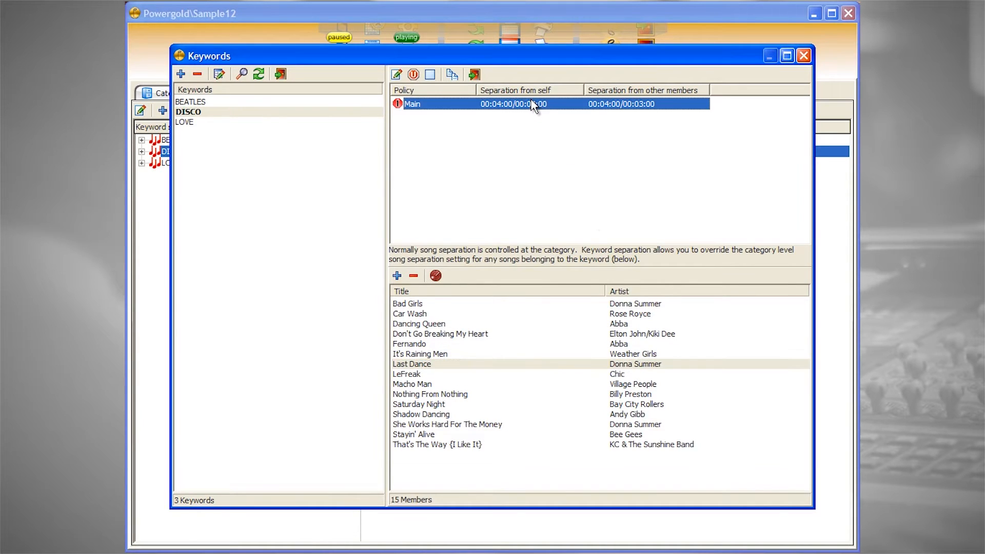
left_click(639, 260)
left_click(474, 75)
Open the artist separation overrides and display the details of the Chicago override
left_click(462, 93)
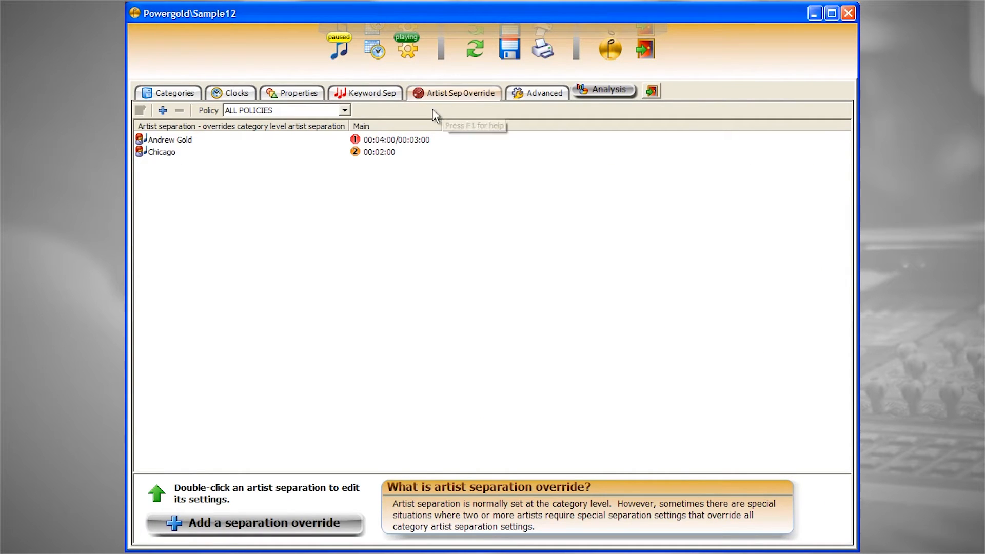
left_click(171, 153)
double_click(170, 153)
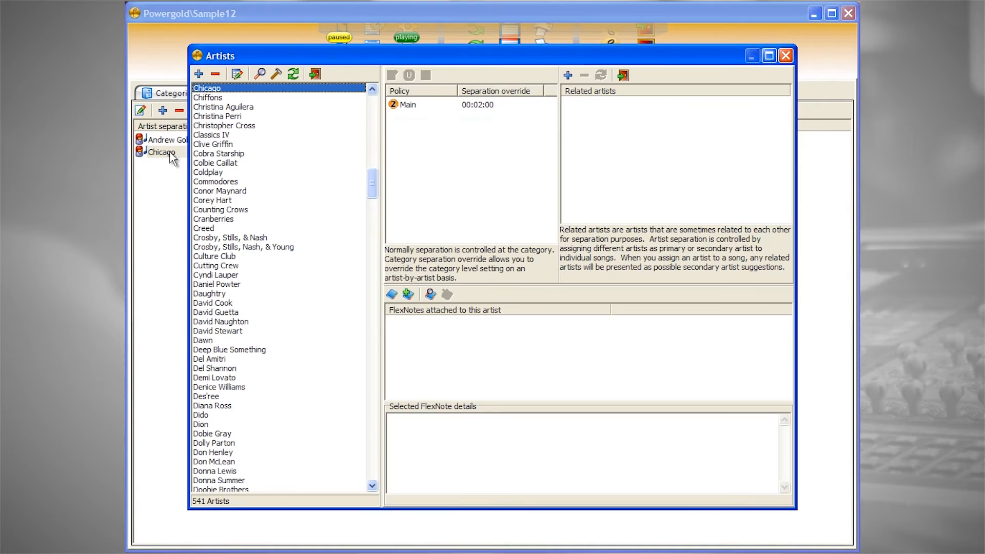
View the separation settings of Chicago's Main policy override without changing them and close the artist details
left_click(438, 108)
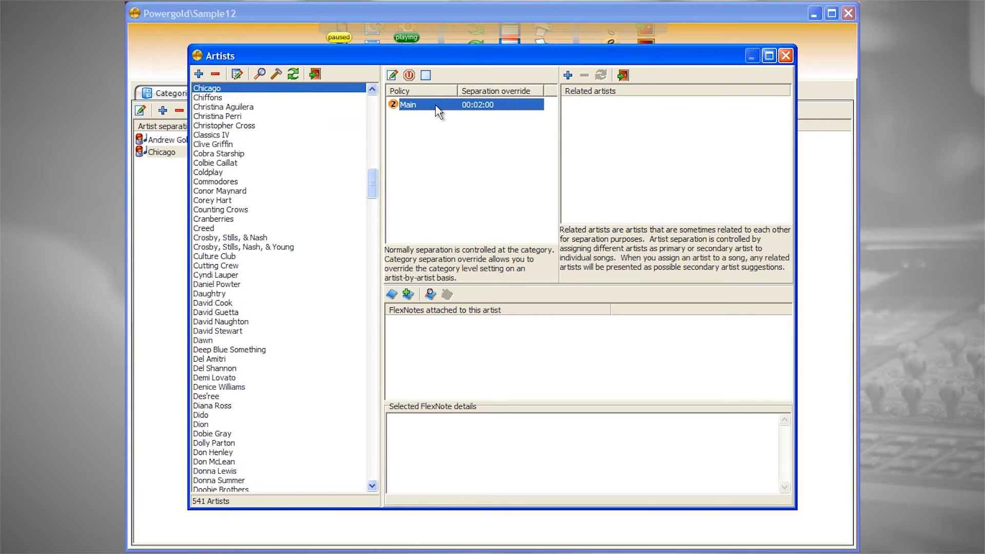
double_click(437, 107)
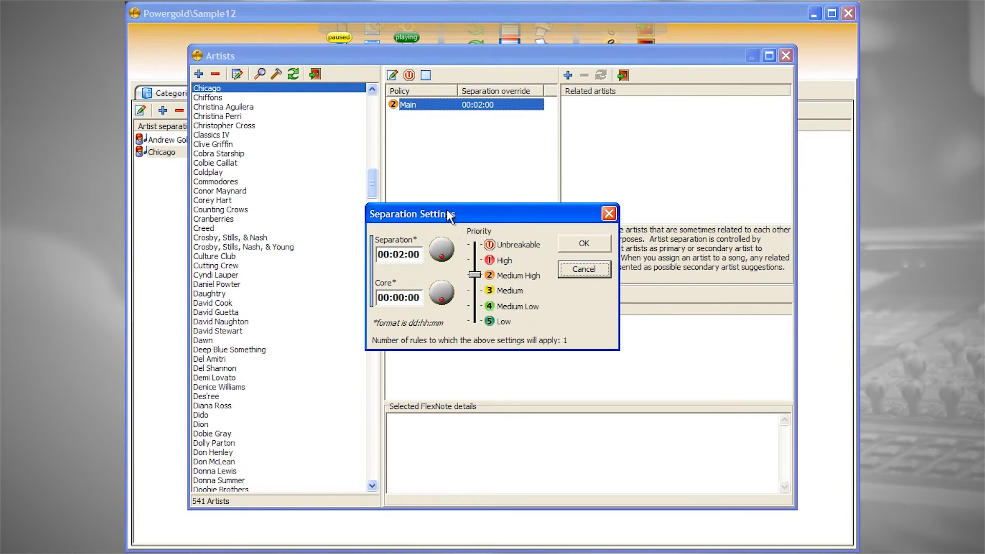
left_click(588, 267)
left_click(623, 75)
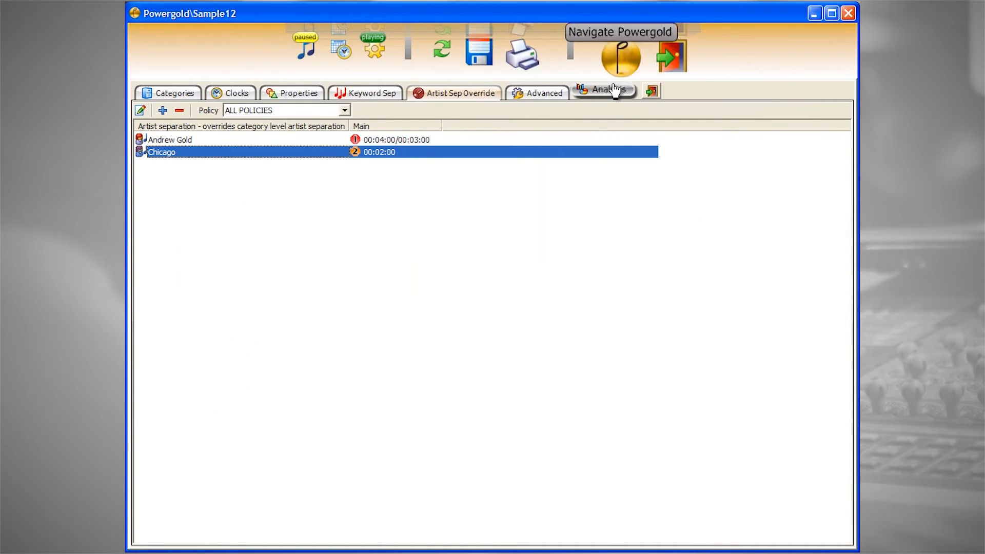
Open the advanced scheduling options, look at the Main policy grid and close it again
left_click(547, 97)
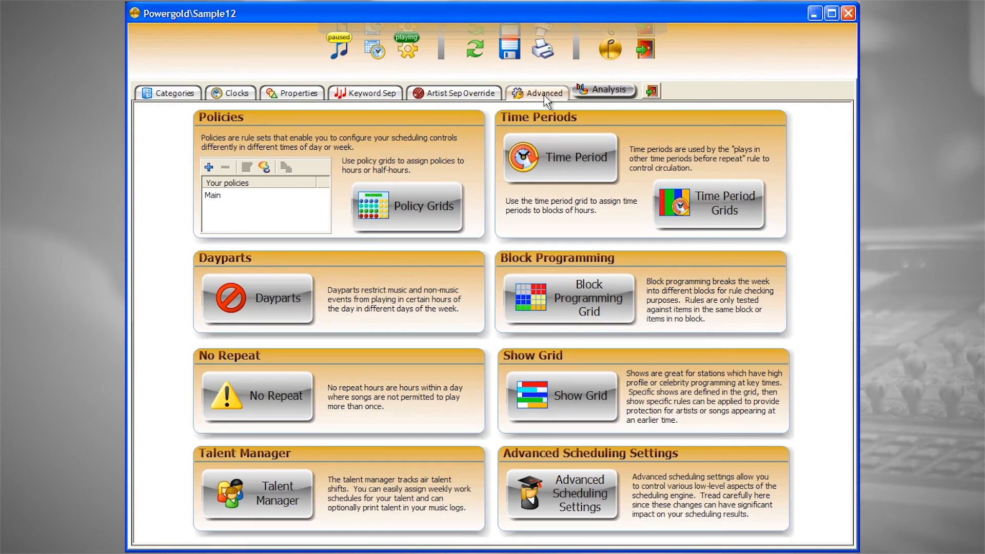
left_click(423, 210)
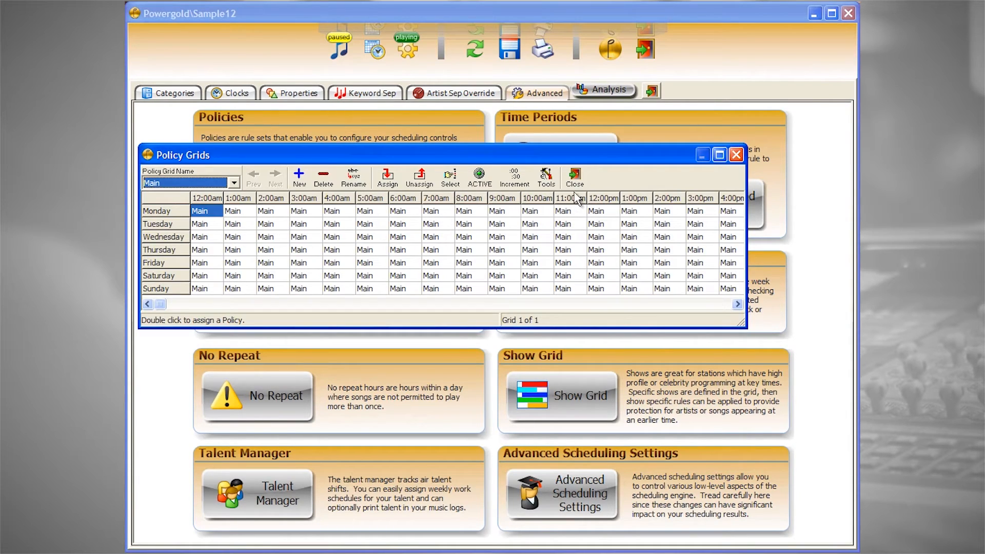
left_click(582, 177)
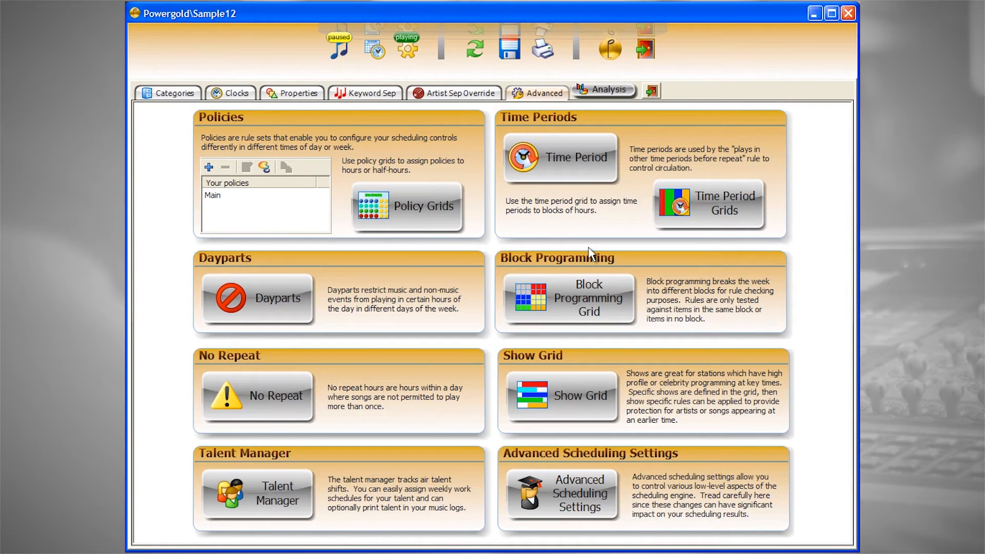
Open the layout analysis and compare the Folder1 rotations of A-Power Current, B-Secondary Current and N-Night Current, returning to A-Power Current
left_click(603, 92)
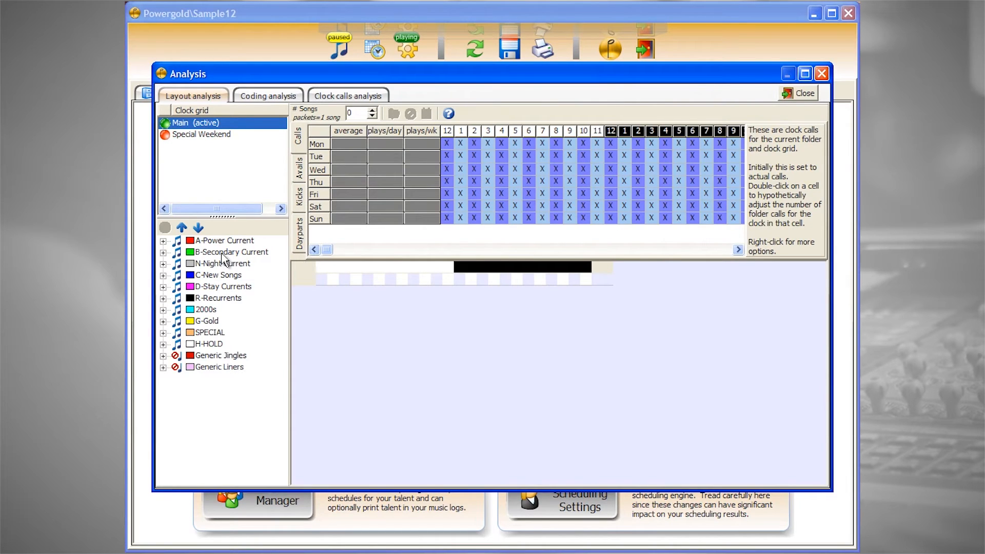
left_click(198, 228)
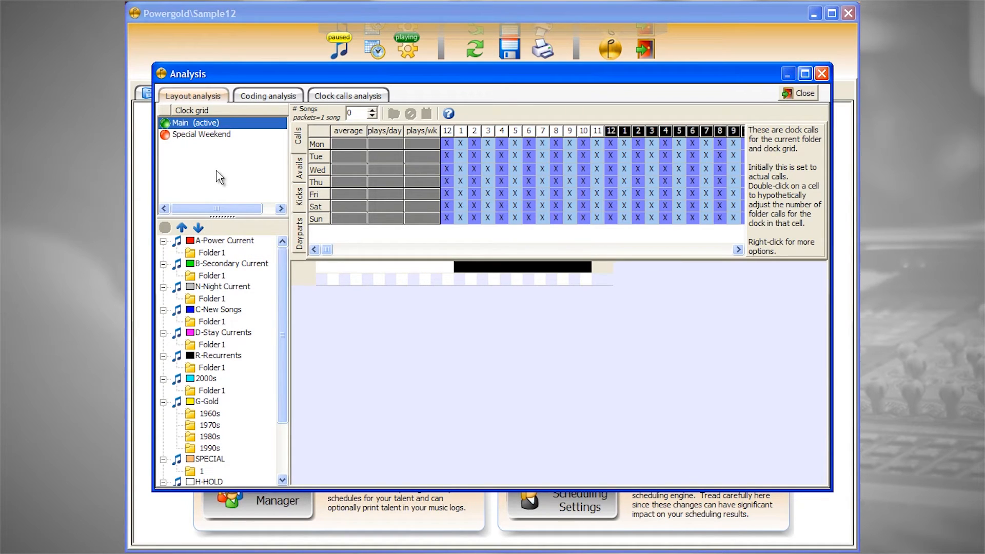
left_click(220, 253)
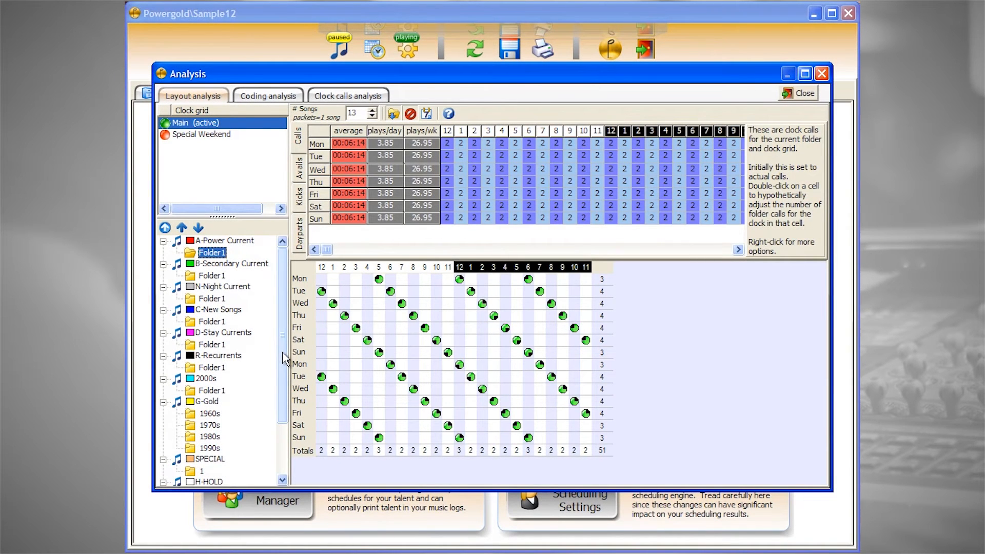
left_click(220, 277)
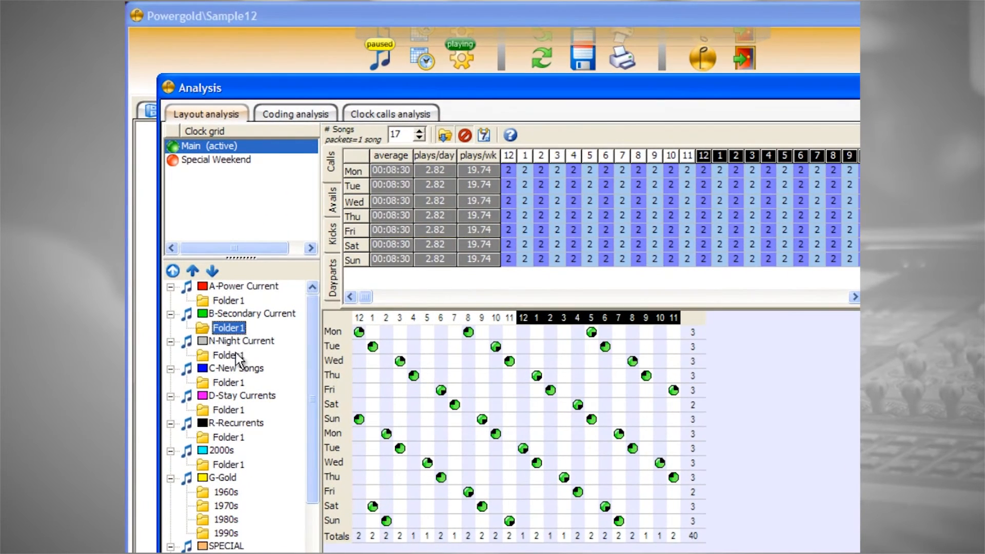
left_click(235, 353)
left_click(243, 299)
Review the dayparts, kicks, avails and clock calls of A-Power Current Folder1 and display the options for adjusting its clock calls
left_click(333, 280)
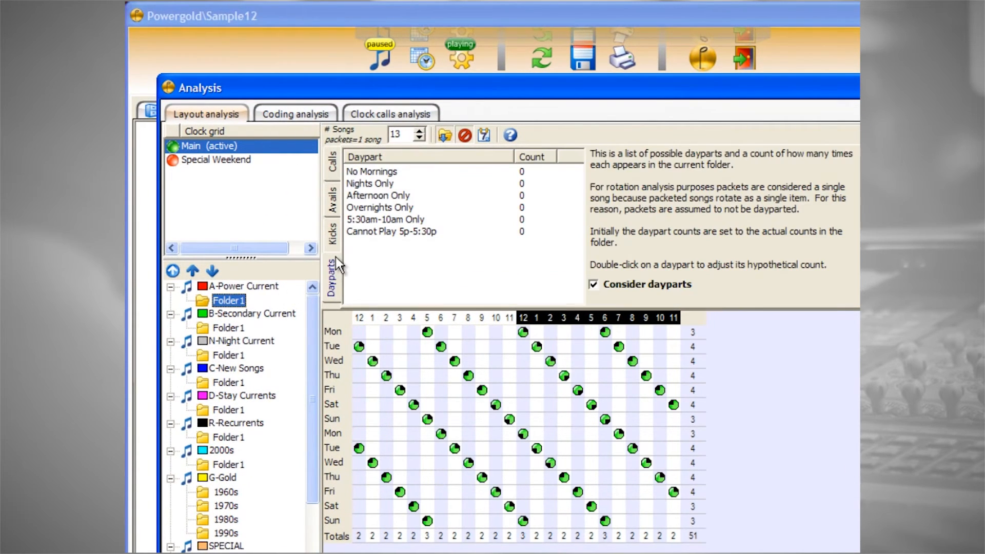
left_click(334, 234)
left_click(335, 202)
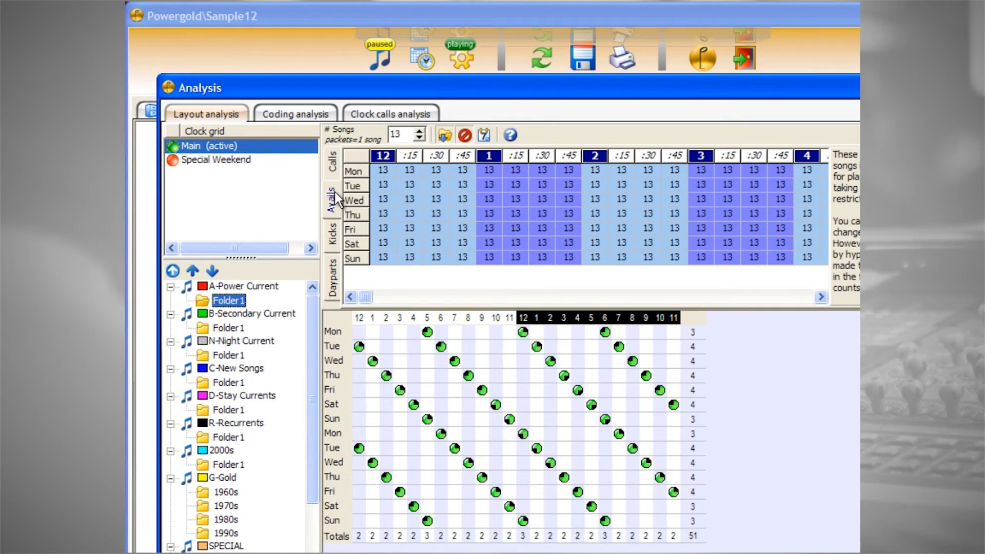
left_click(334, 172)
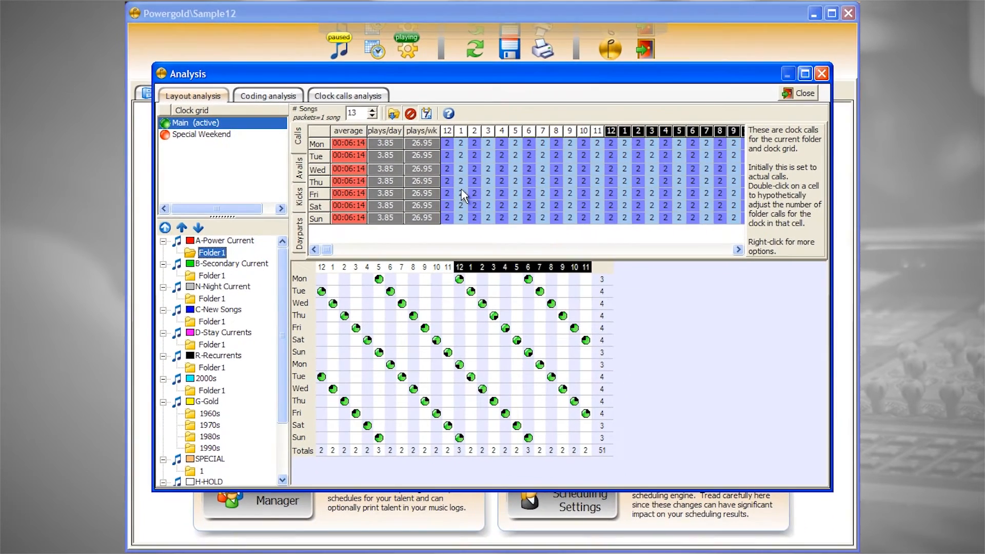
right_click(462, 191)
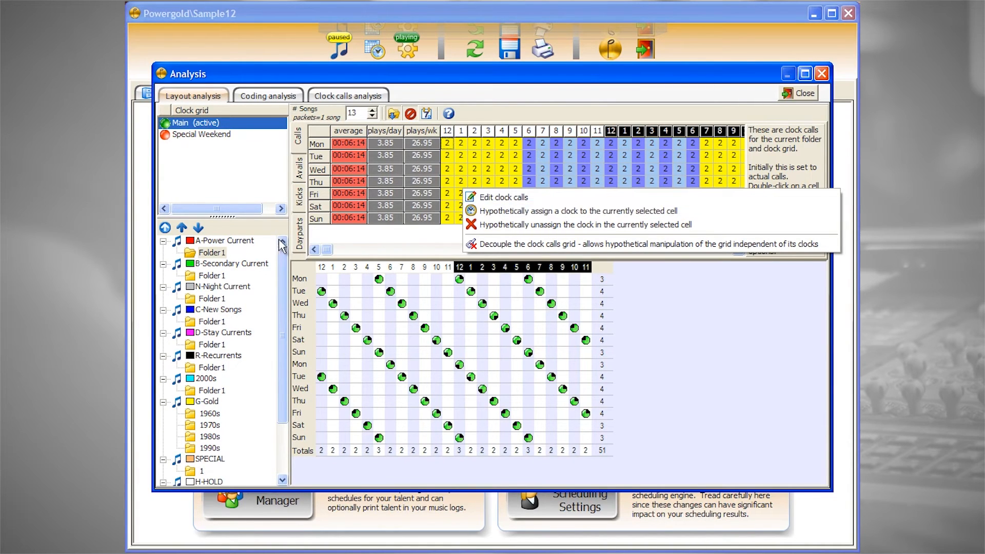
Run a coding analysis of the Gender property across all folders
left_click(266, 96)
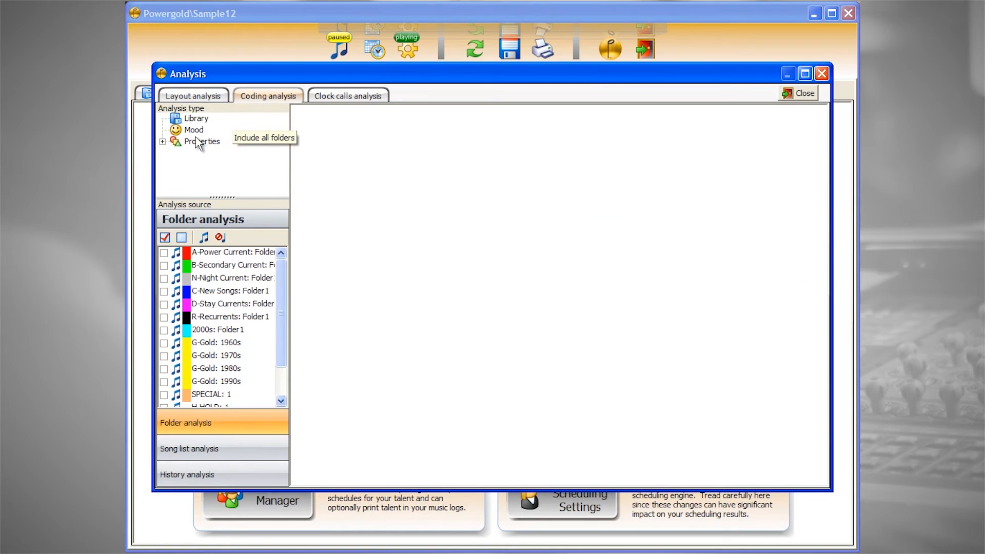
left_click(162, 141)
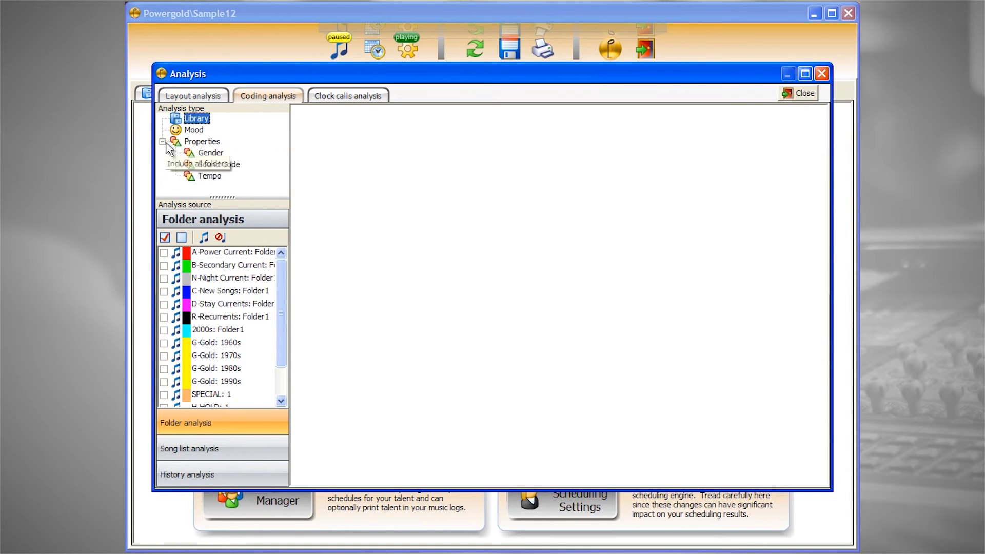
left_click(211, 154)
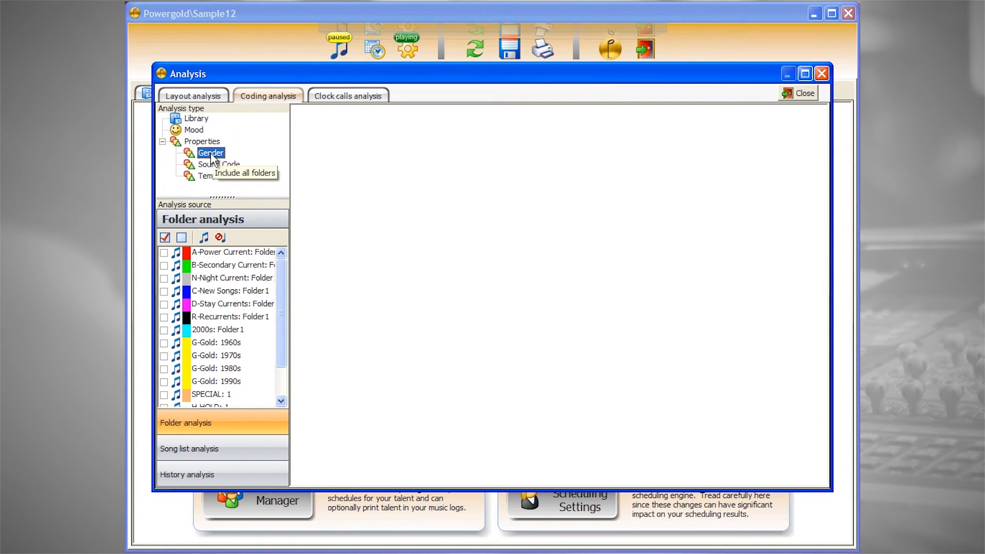
left_click(164, 236)
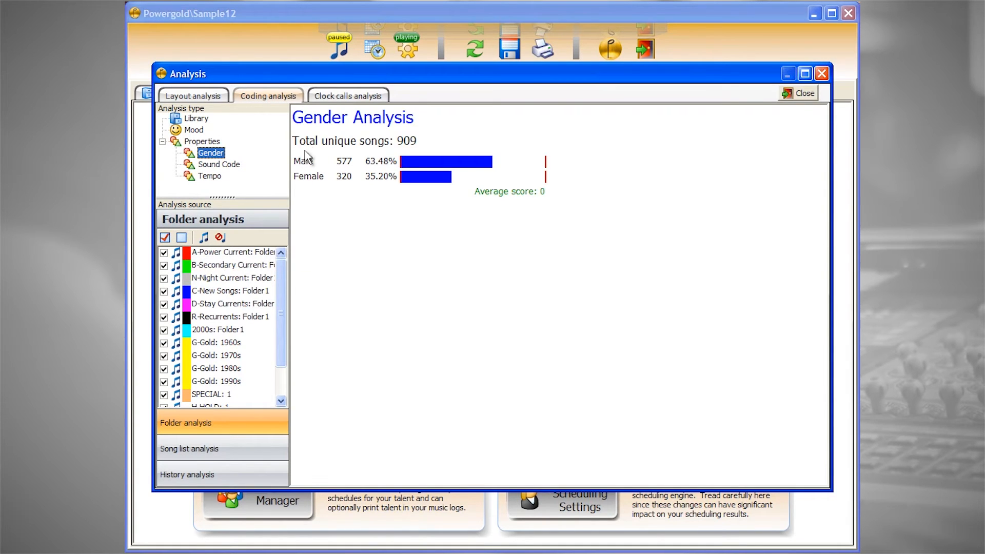
Analyze the clock calls of the N-Night Current category in the graphical view and the grid view
left_click(338, 97)
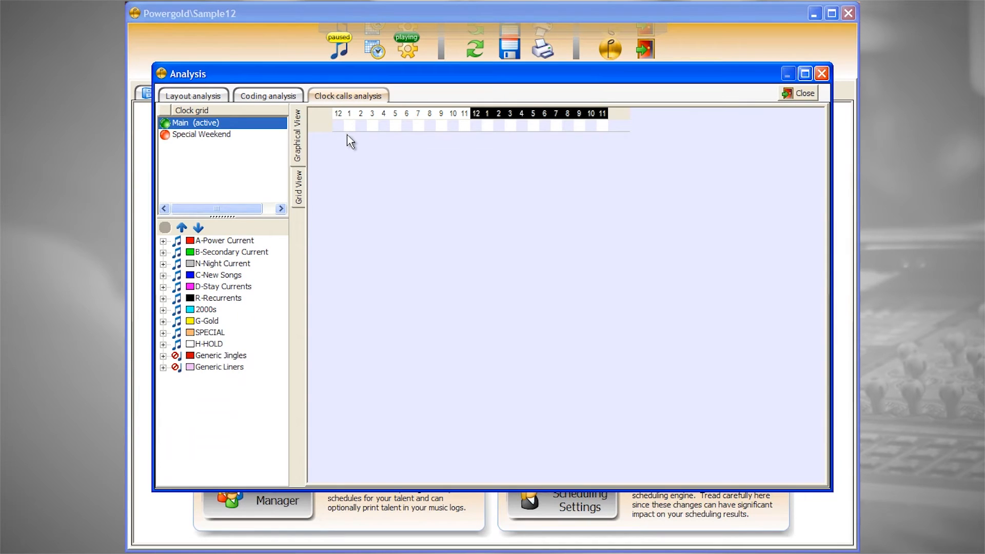
left_click(224, 263)
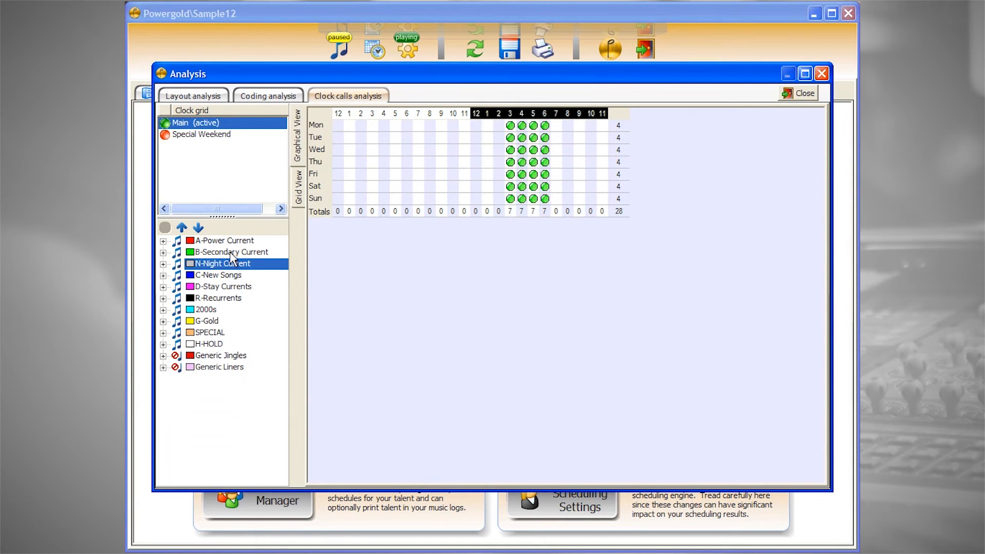
left_click(299, 191)
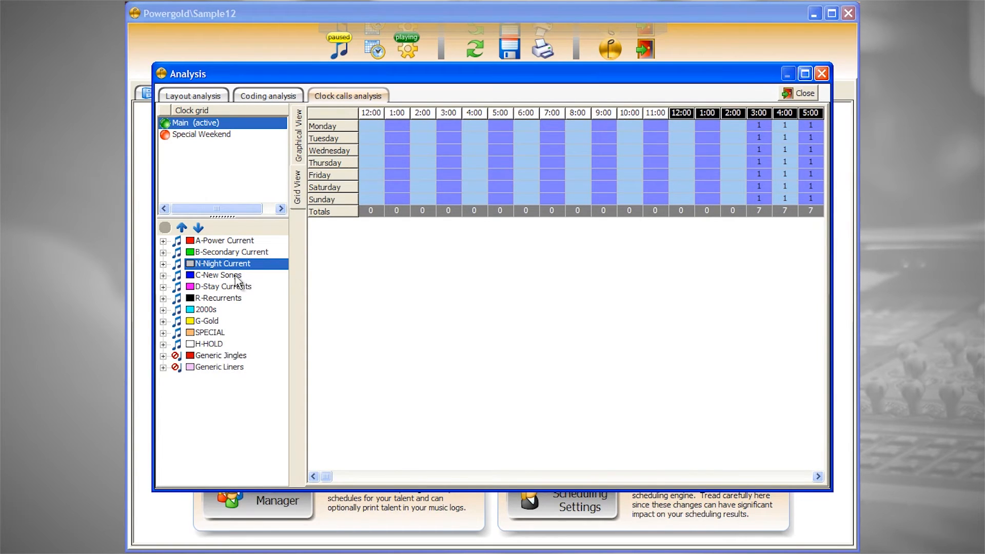
Expand all categories in the clock calls analysis and view the calls for Folder1 of N-Night Current and of C-New Songs
left_click(198, 228)
left_click(207, 252)
left_click(211, 264)
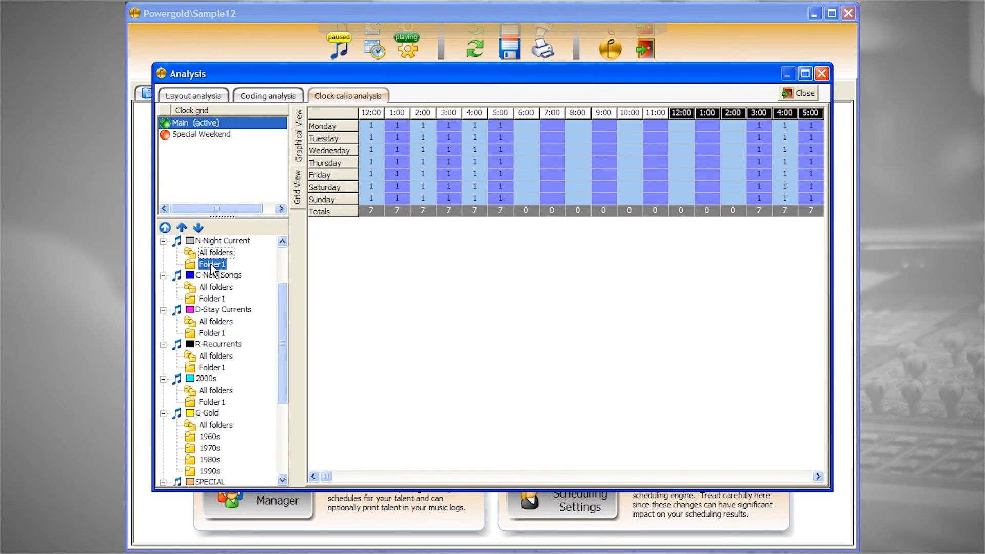
left_click(211, 299)
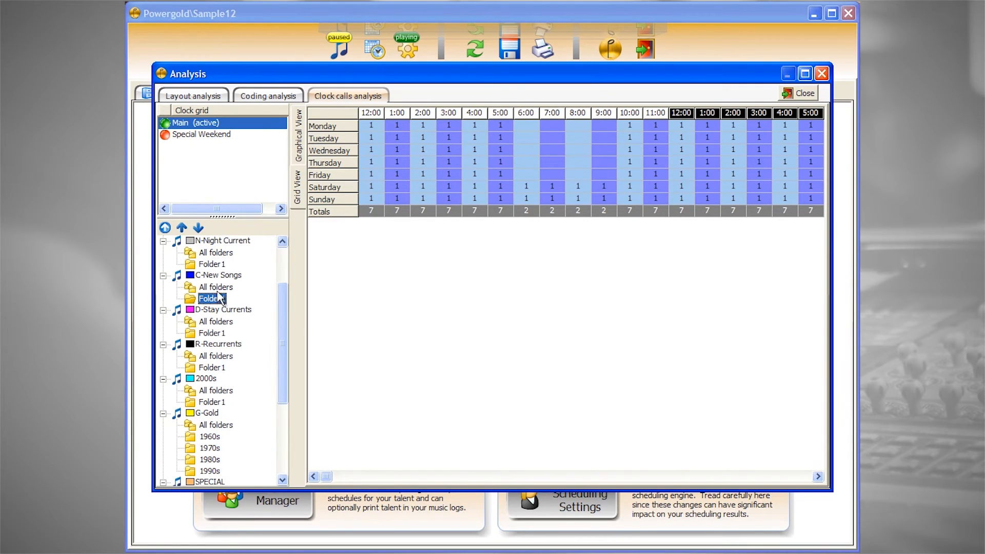
Close the analysis and open the Workflow Manager from the Schedules area
left_click(798, 94)
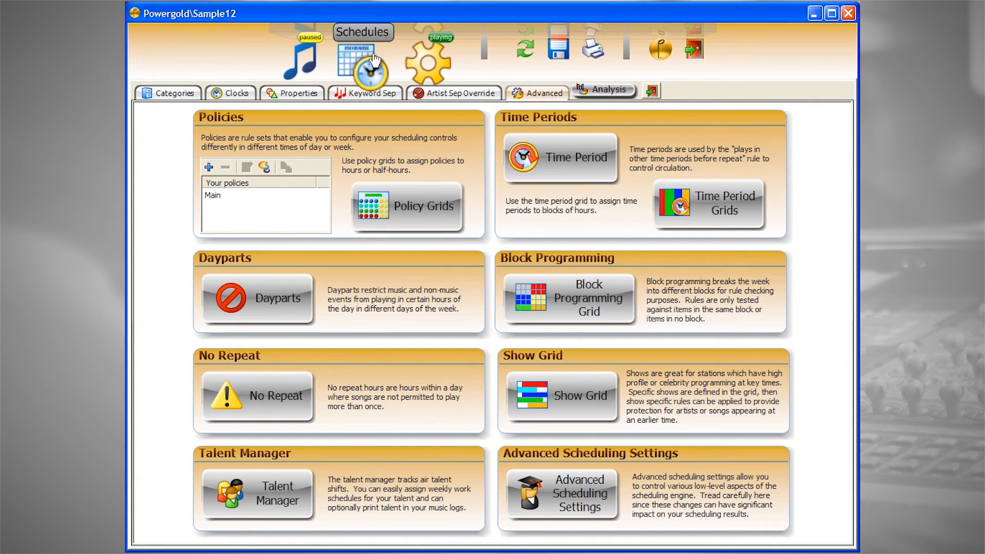
left_click(372, 56)
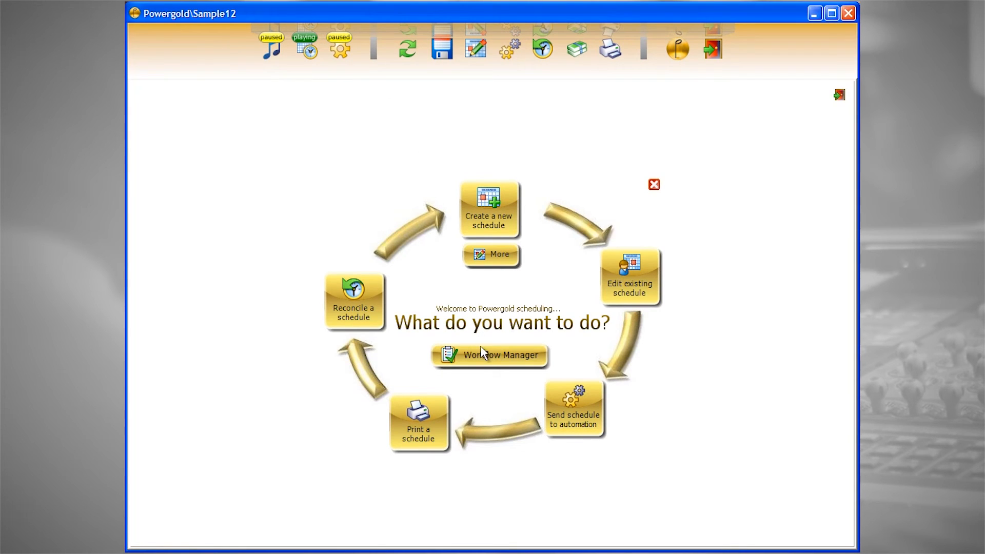
left_click(484, 358)
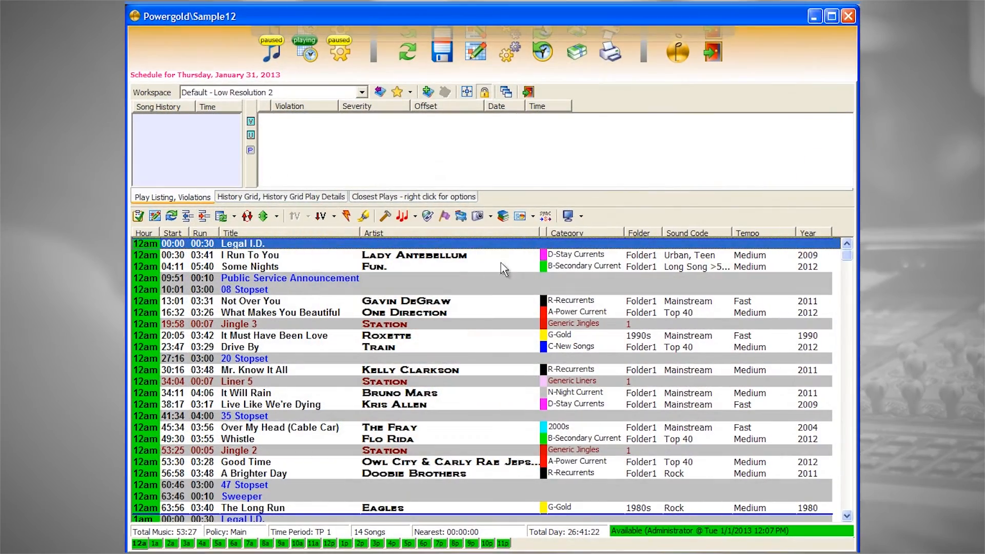
View the rule statistics for C-New Songs: Folder1 on January 31, 2013, and jump through the schedule to the next rule violation
left_click(520, 216)
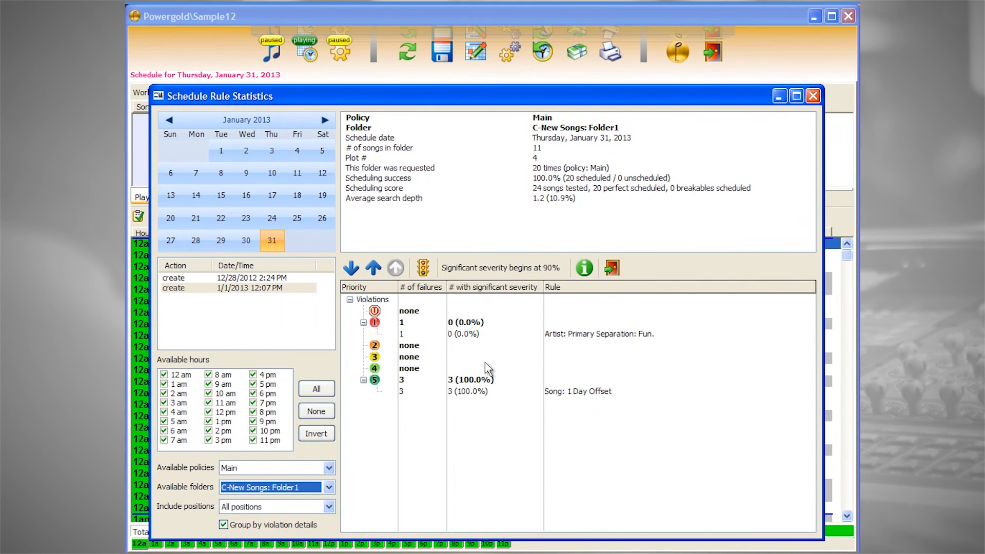
left_click(616, 266)
key("n")
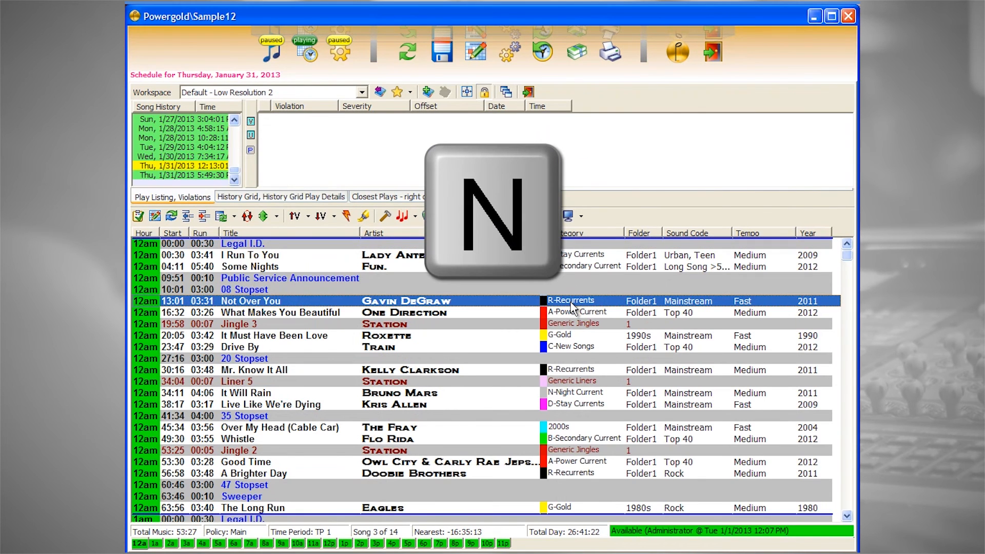
key("n")
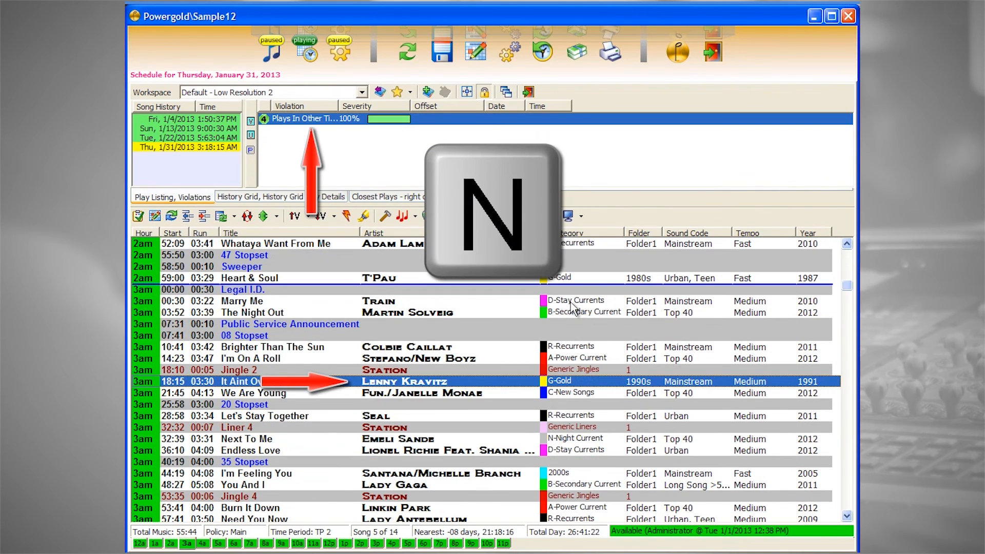
Send the Thursday, January 31, 2013 schedule to automation, creating the output file C:\Powergold Data\Sample12\013113.asc for all hours
key("F4")
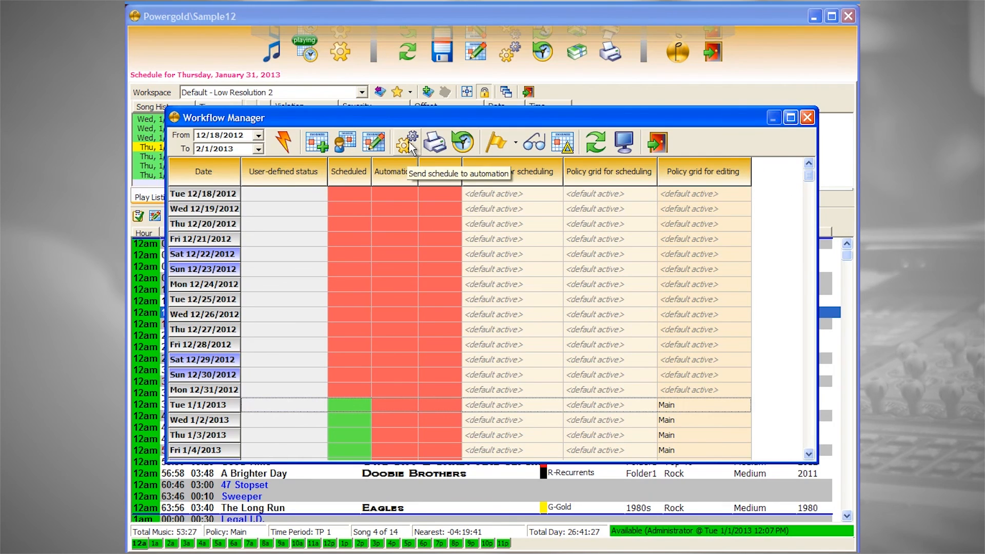
left_click(406, 144)
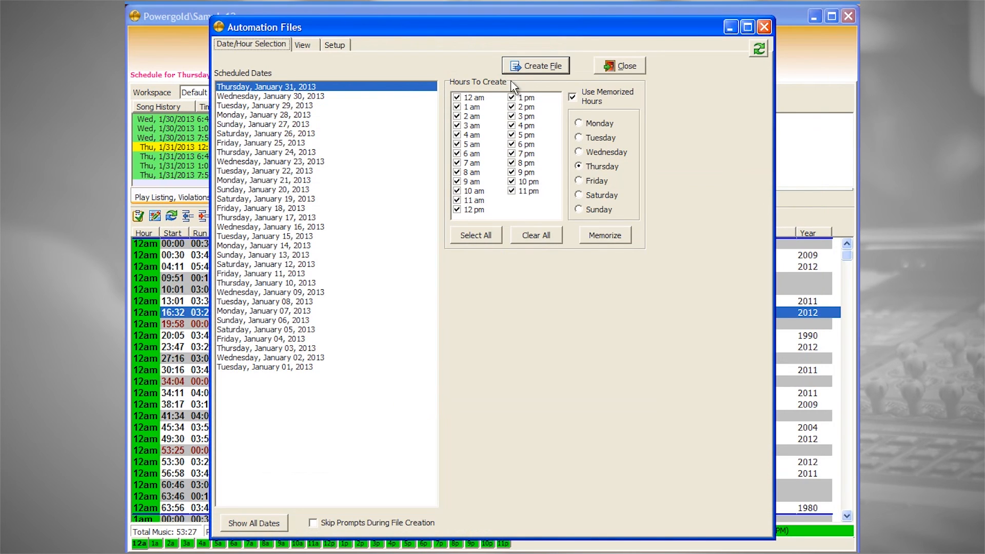
left_click(535, 65)
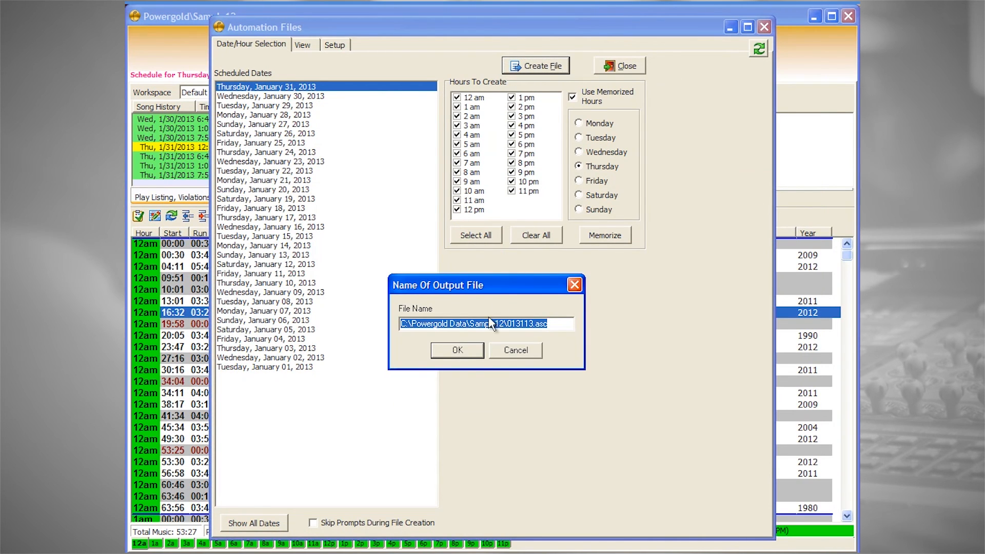
left_click(463, 352)
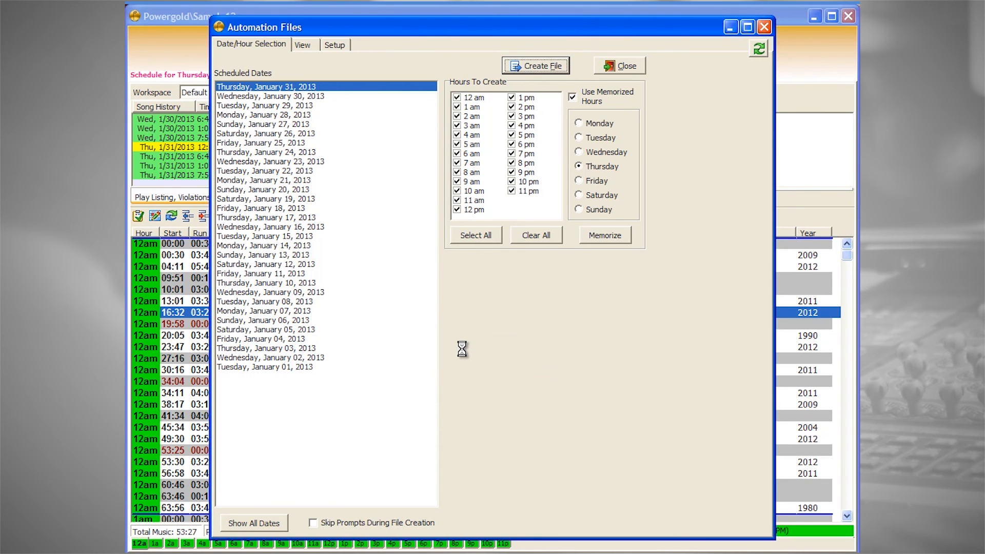
left_click(482, 348)
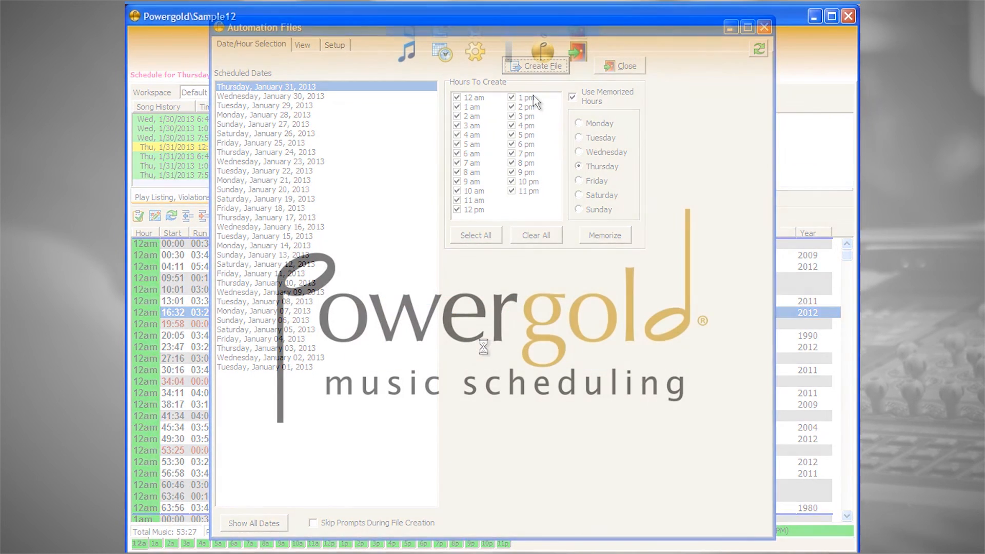